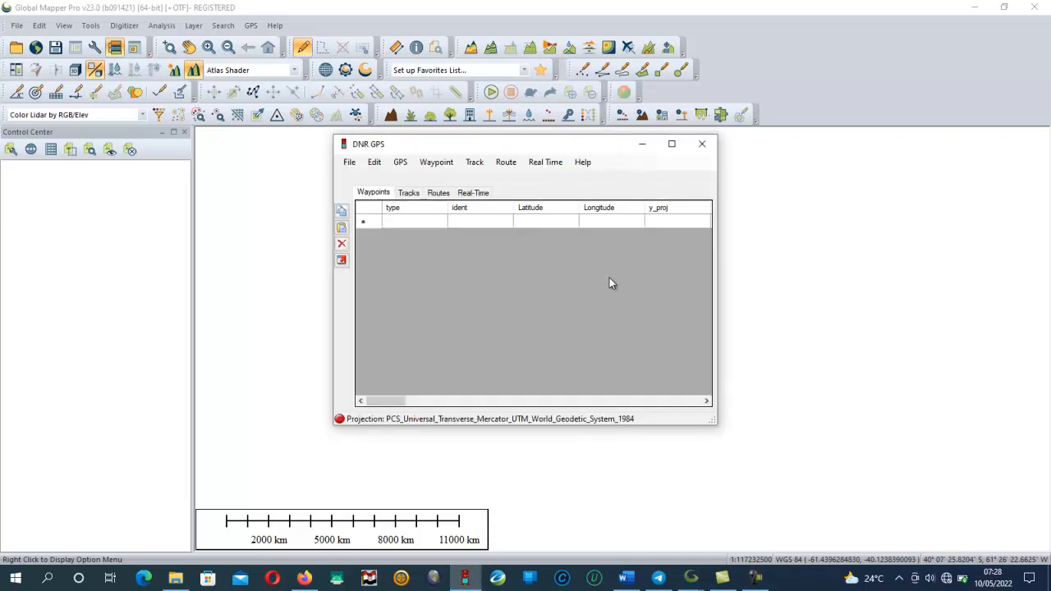
Maximize the DNR GPS window and minimize it to return to Global Mapper.
click(671, 144)
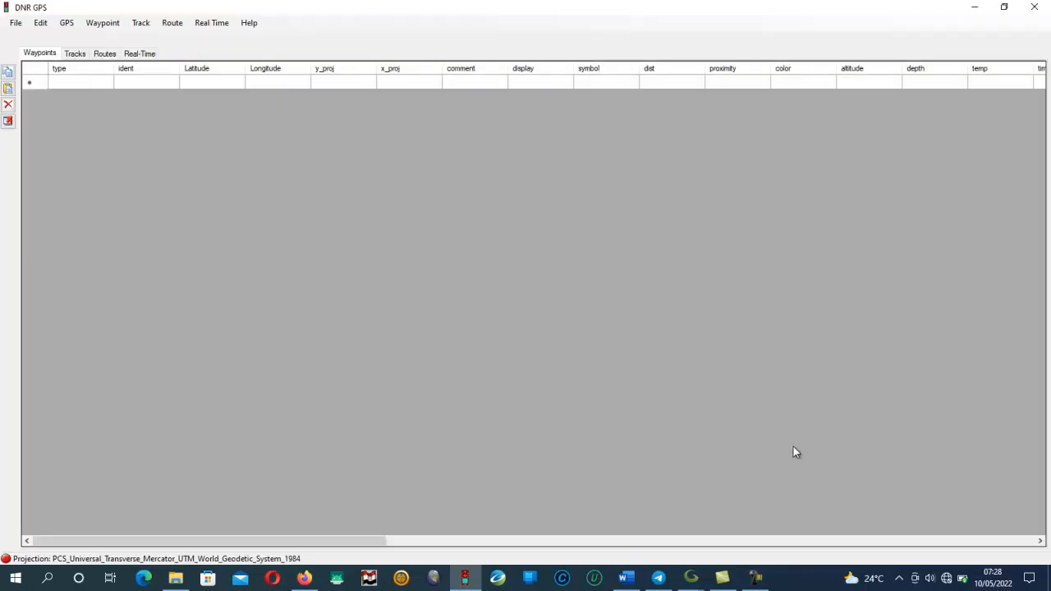
click(974, 8)
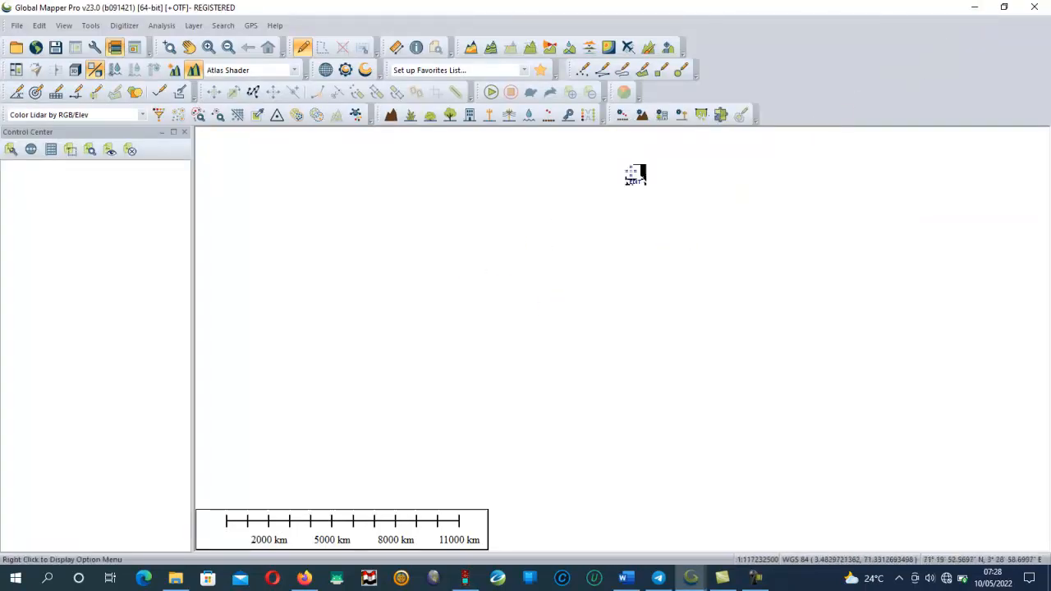
Digitize a freehand, outward-spiralling line feature about 142,000 km long across the empty map.
click(603, 71)
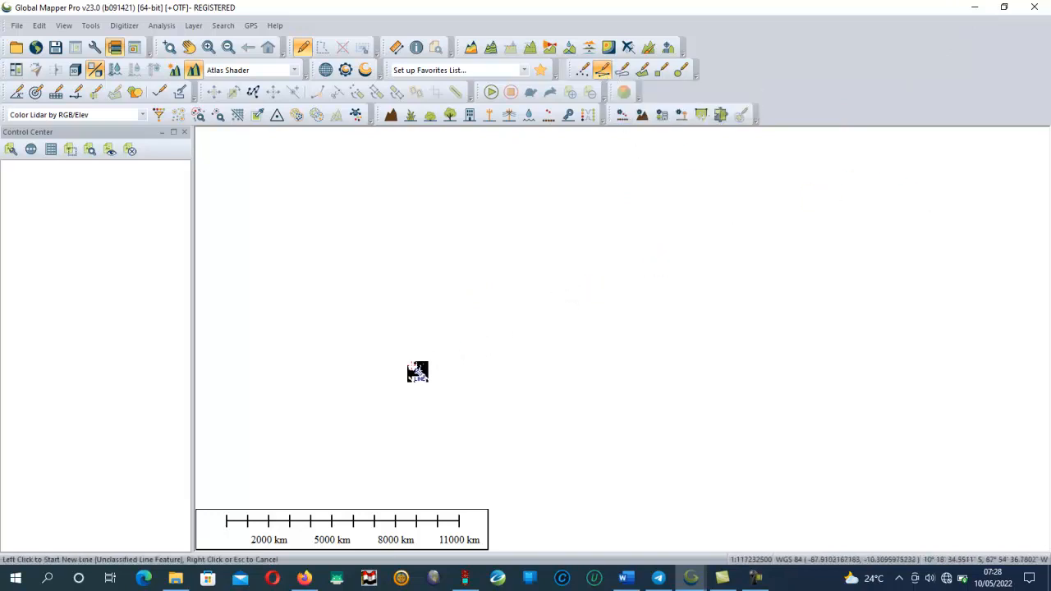
click(389, 383)
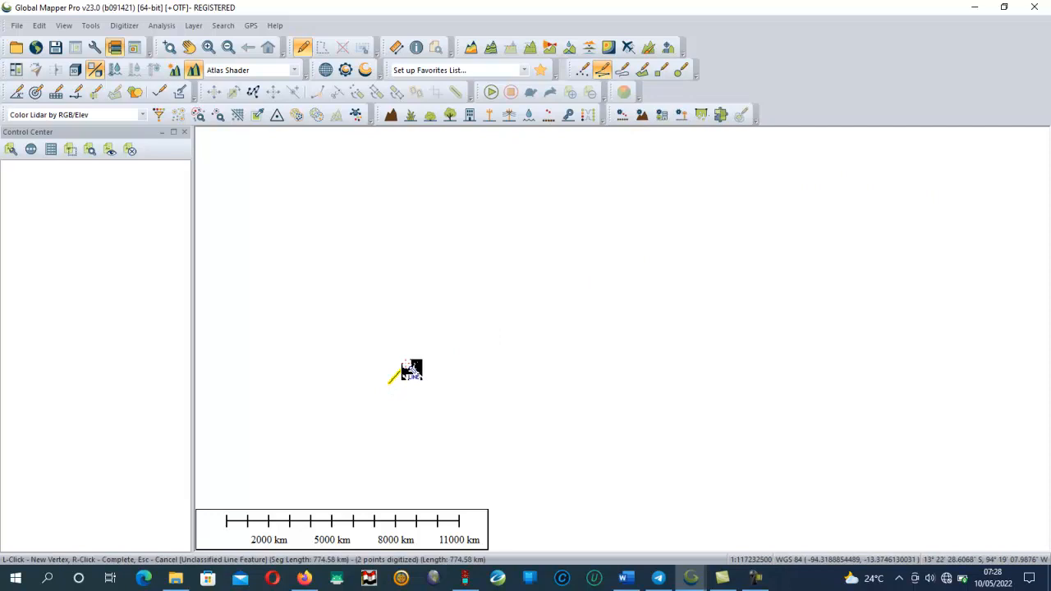
click(427, 321)
click(563, 243)
click(668, 247)
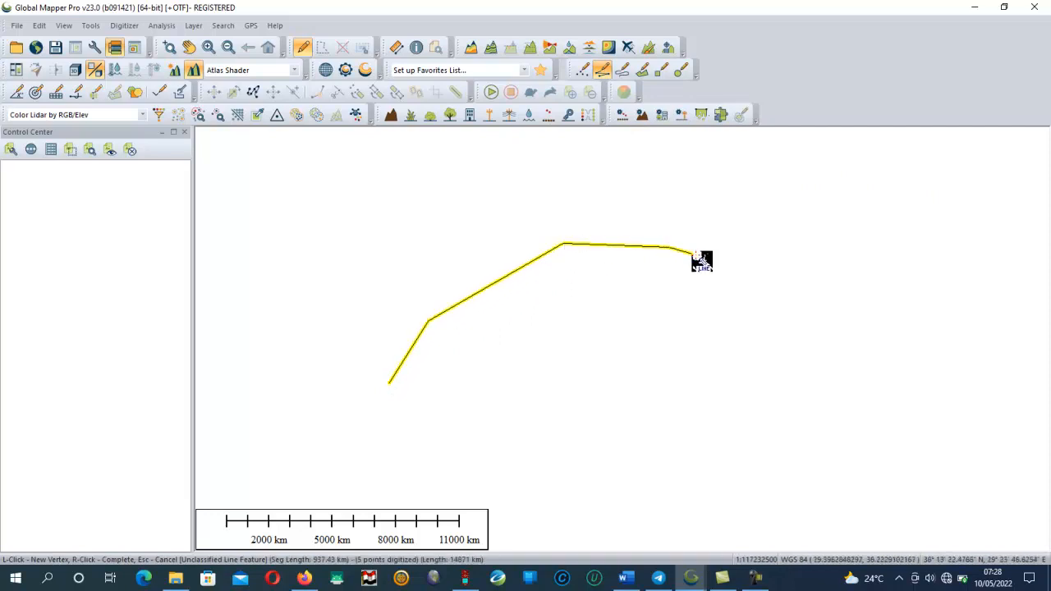
click(737, 260)
click(733, 309)
click(675, 332)
click(590, 336)
click(548, 353)
click(521, 384)
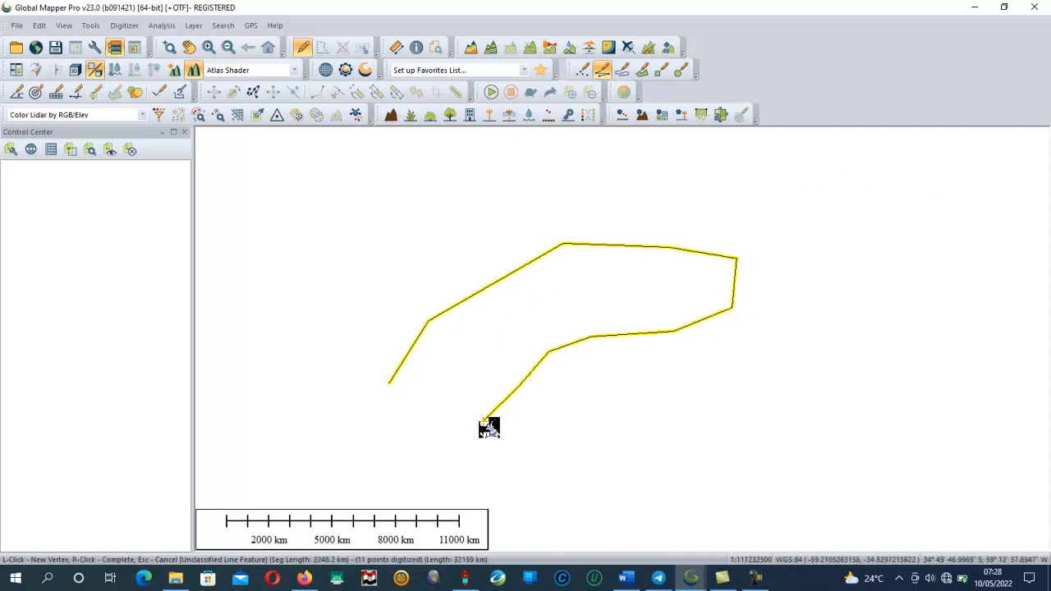
click(478, 422)
click(446, 397)
click(434, 387)
click(376, 420)
click(310, 337)
click(313, 281)
click(399, 252)
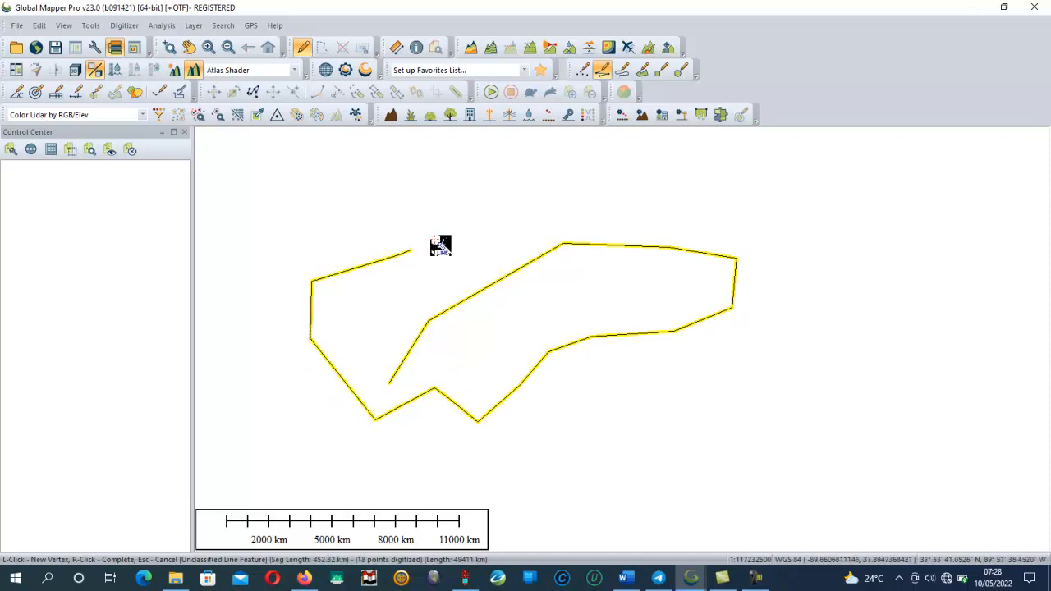
click(600, 201)
click(645, 194)
click(698, 196)
click(816, 225)
click(849, 292)
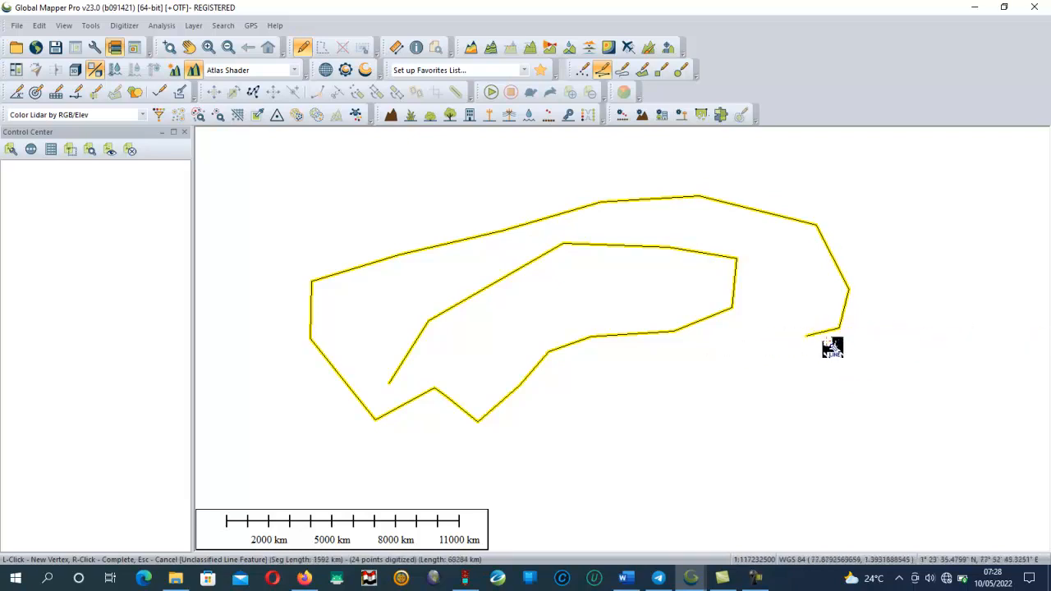
click(838, 323)
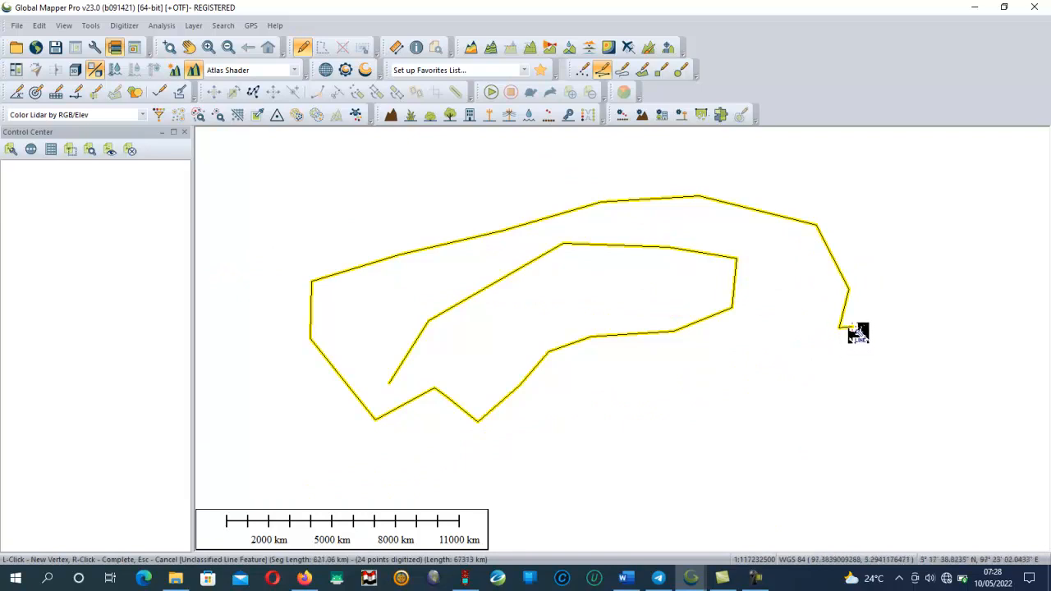
click(819, 359)
click(776, 401)
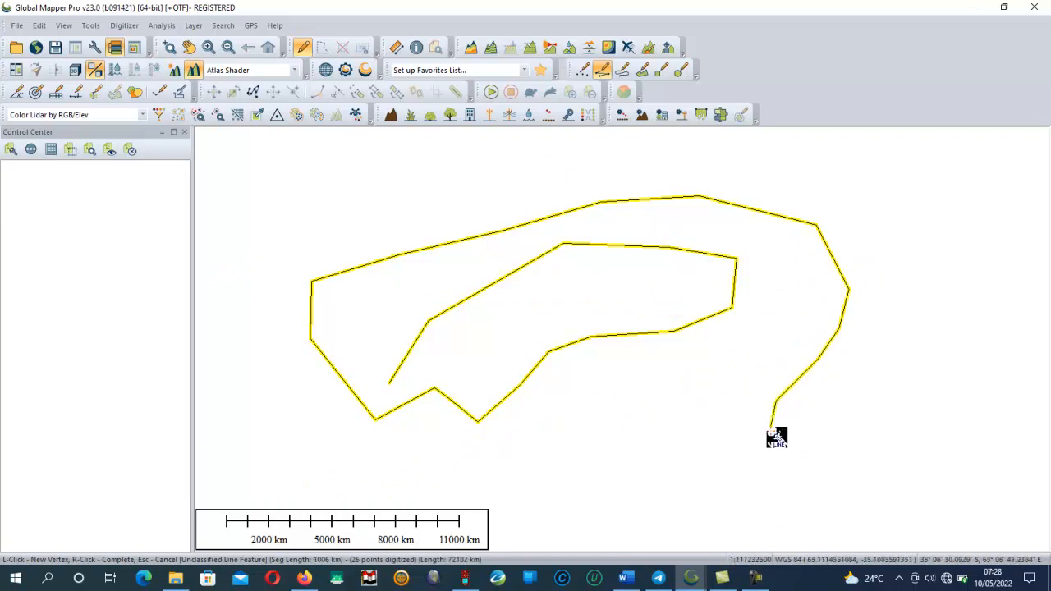
click(562, 451)
click(516, 480)
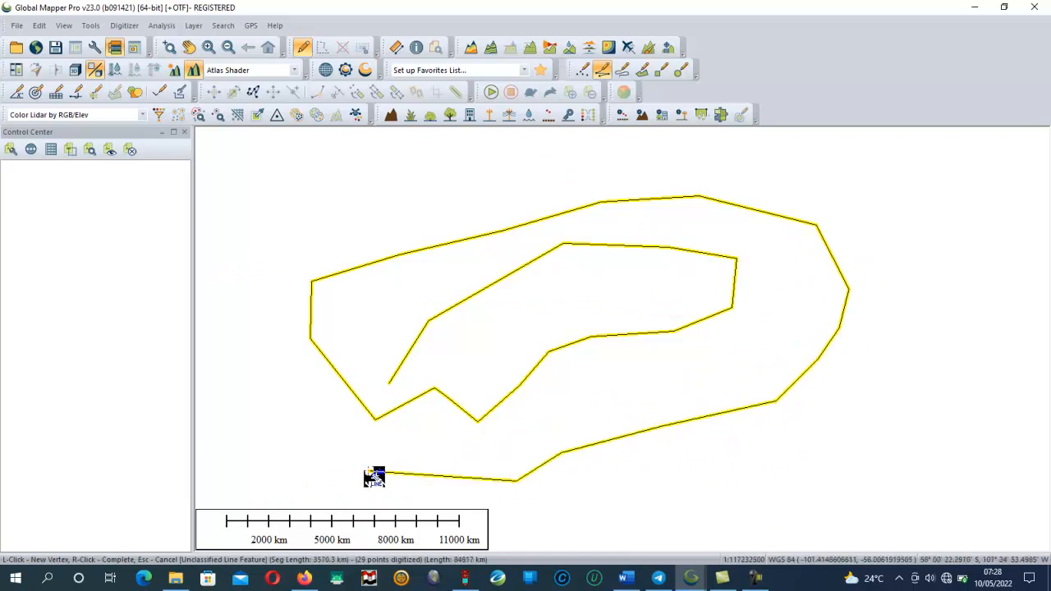
click(368, 469)
click(269, 396)
click(244, 269)
click(282, 220)
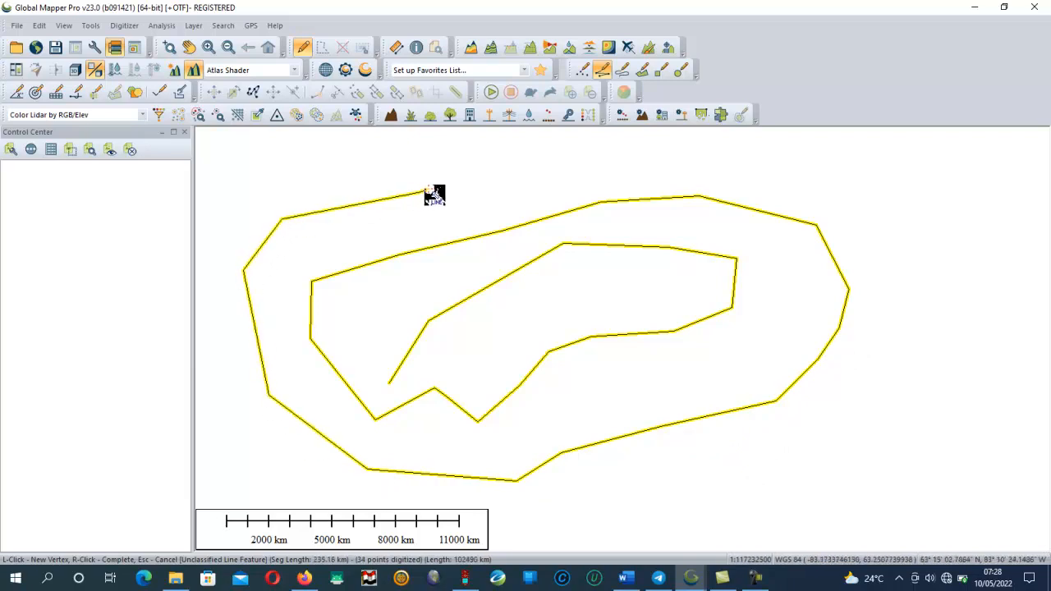
click(419, 192)
click(562, 171)
click(757, 160)
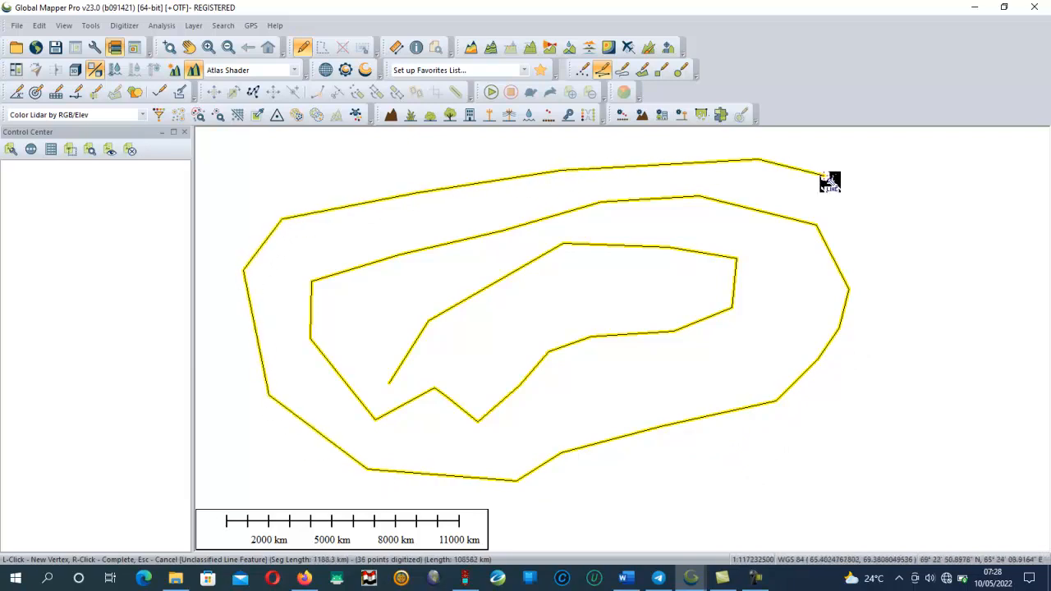
click(854, 198)
click(900, 302)
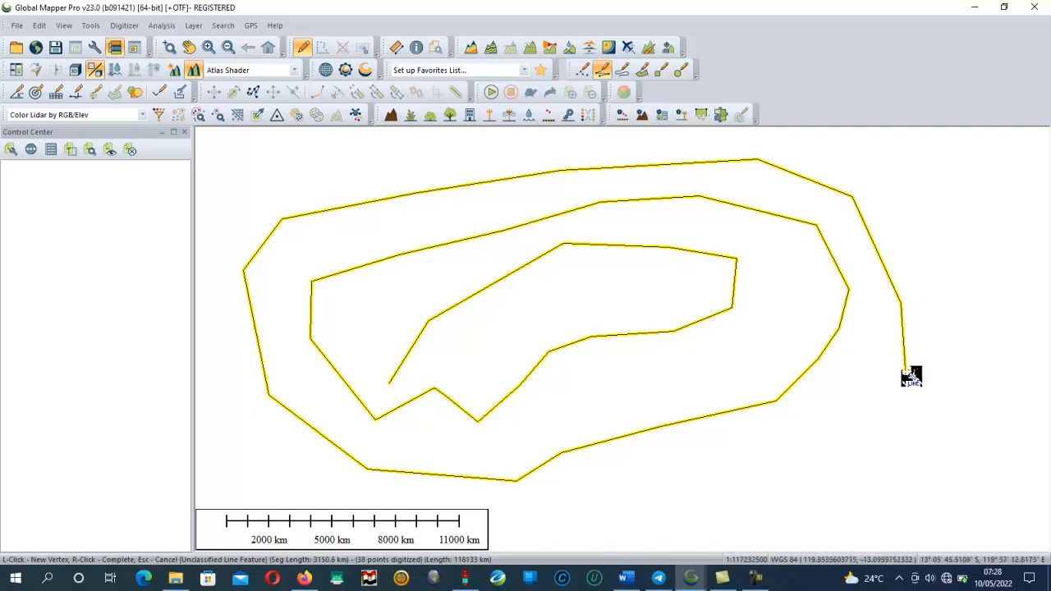
click(877, 399)
click(654, 497)
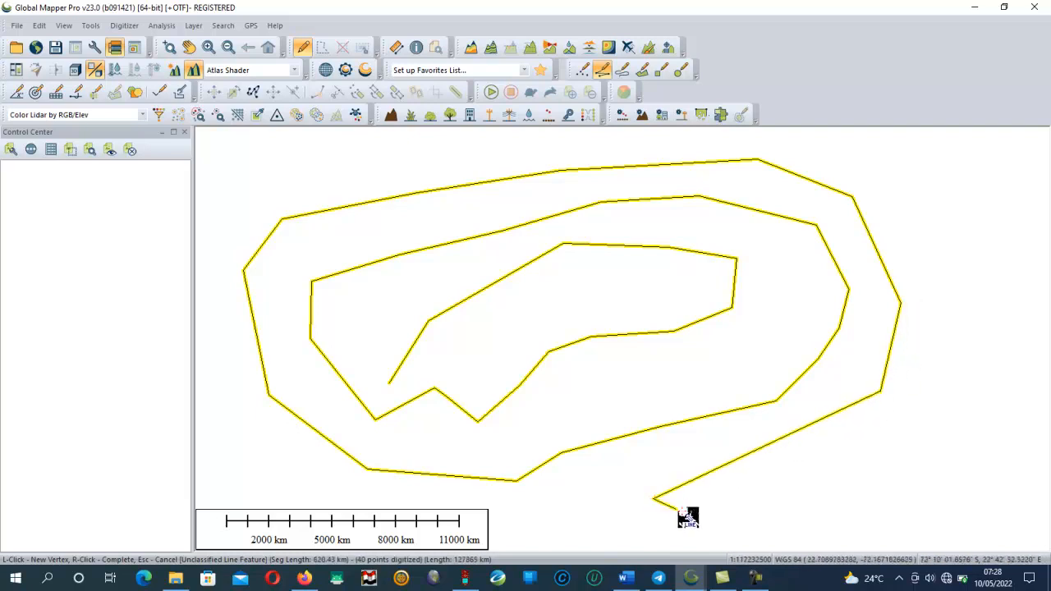
click(716, 519)
click(788, 483)
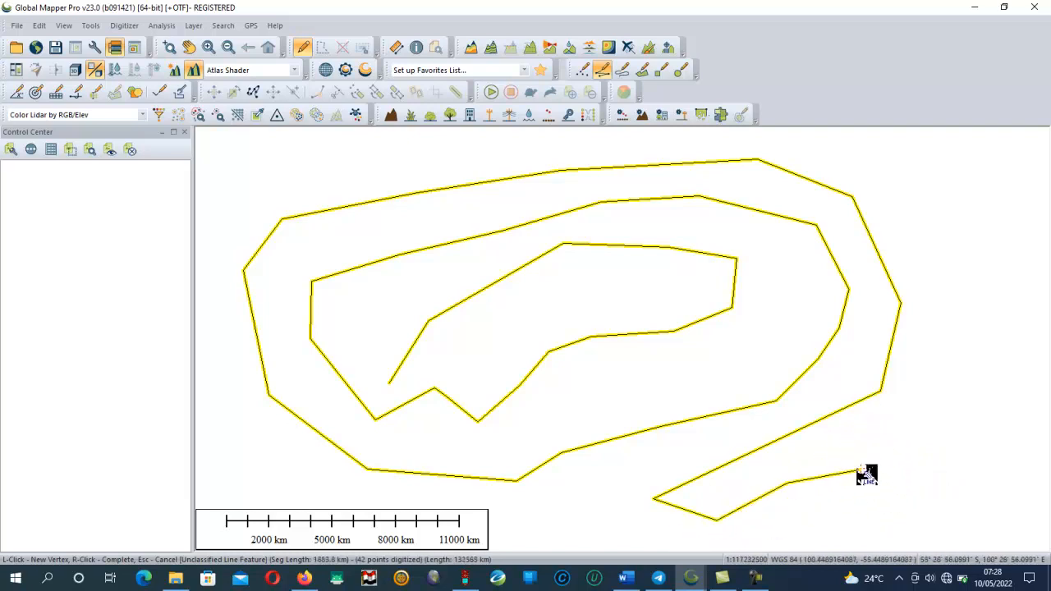
click(866, 465)
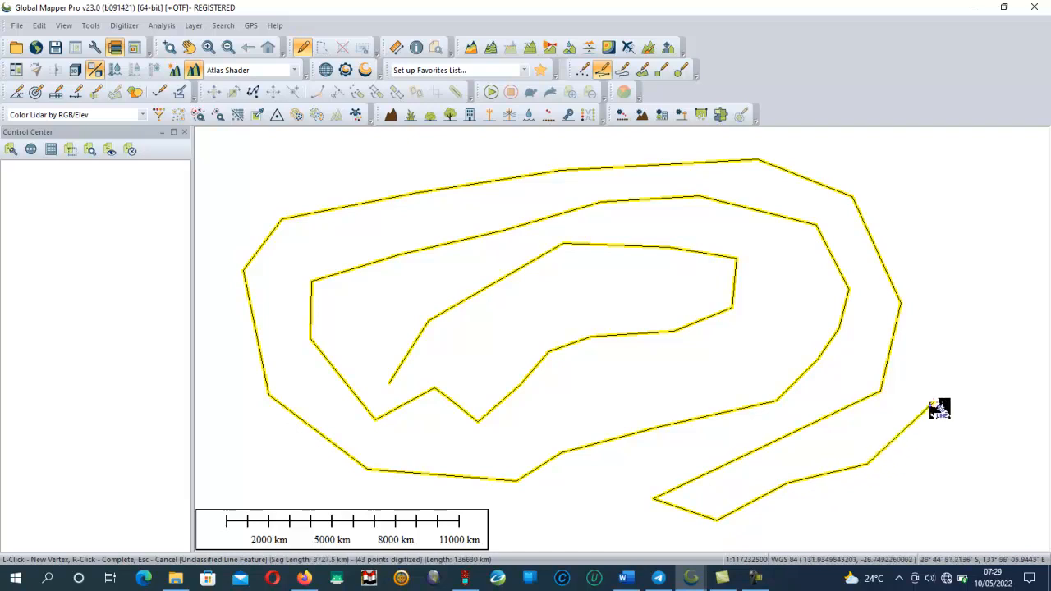
click(972, 344)
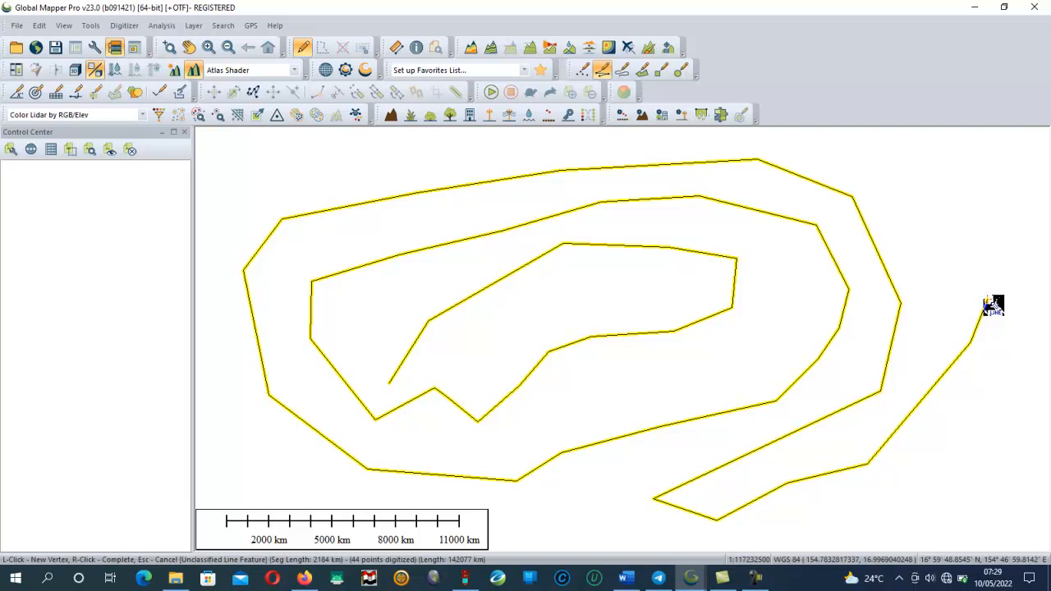
right_click(988, 301)
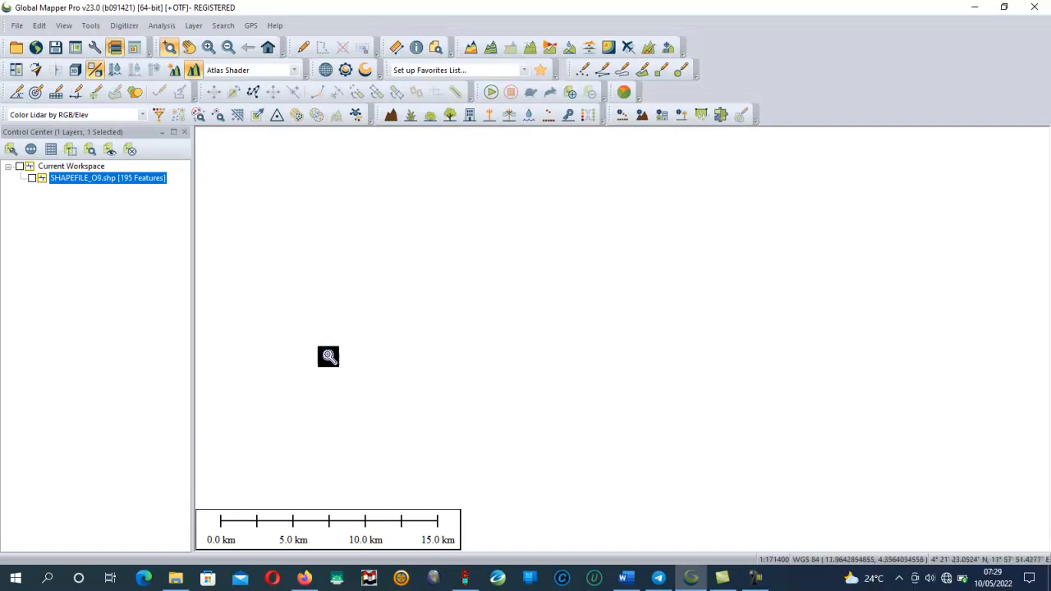
Turn on the SHAPEFILE_O9.shp layer and inspect its contour lines up close and at full extent.
click(33, 179)
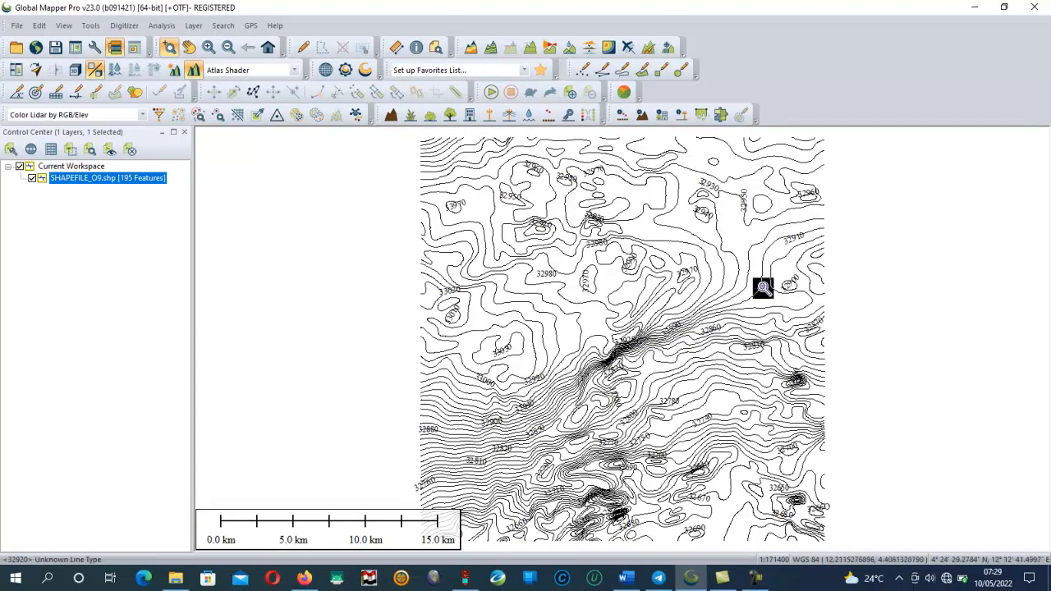
scroll(786, 284, up, 4)
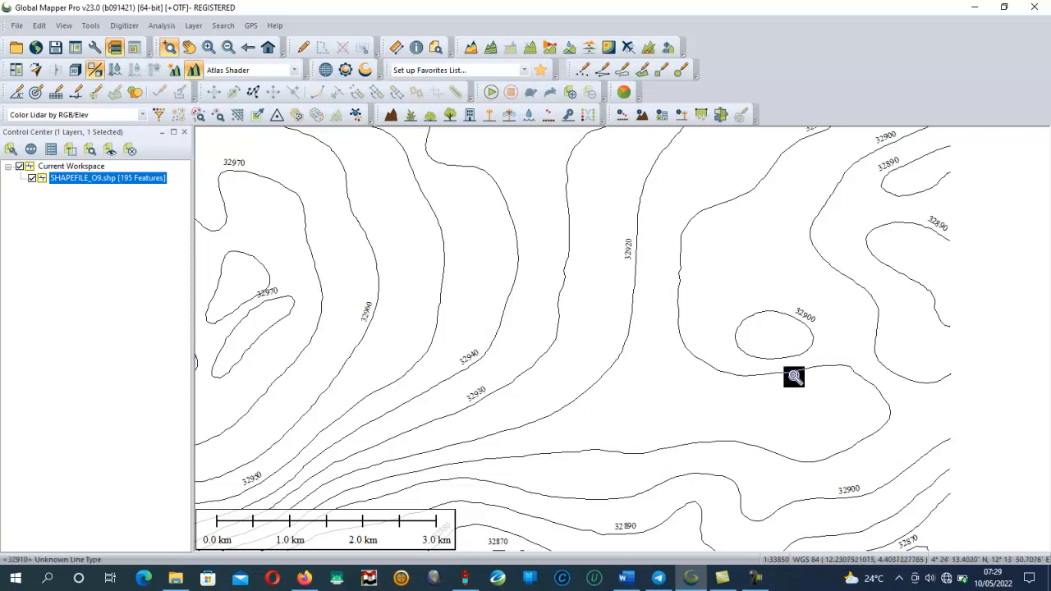
key(Home)
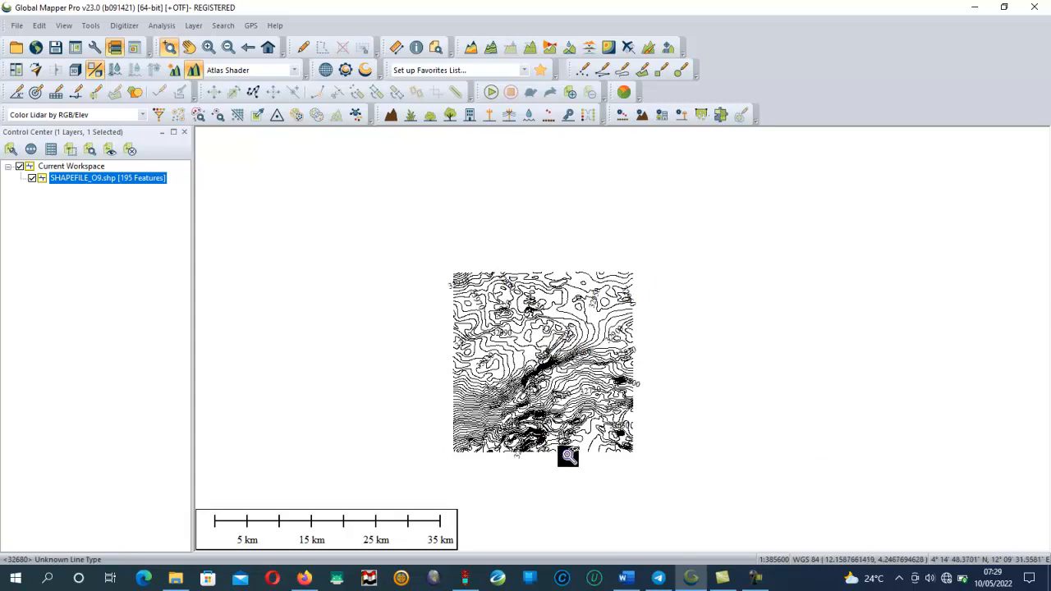
scroll(489, 410, up, 2)
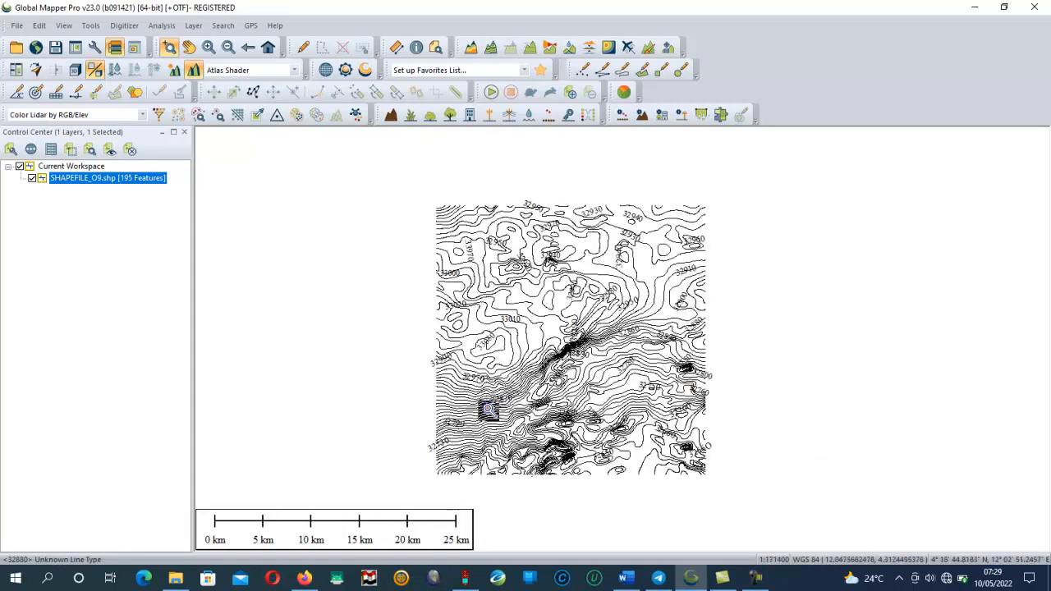
scroll(425, 323, up, 1)
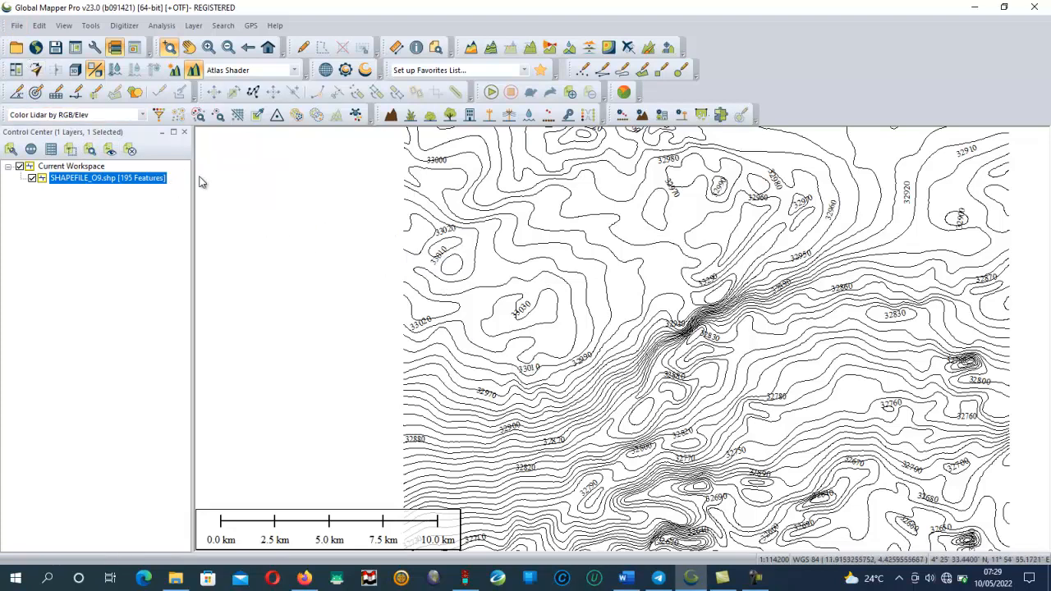
Start a vector export of the loaded contour data in Shapefile format, proceeding to the shapefile export options.
click(14, 28)
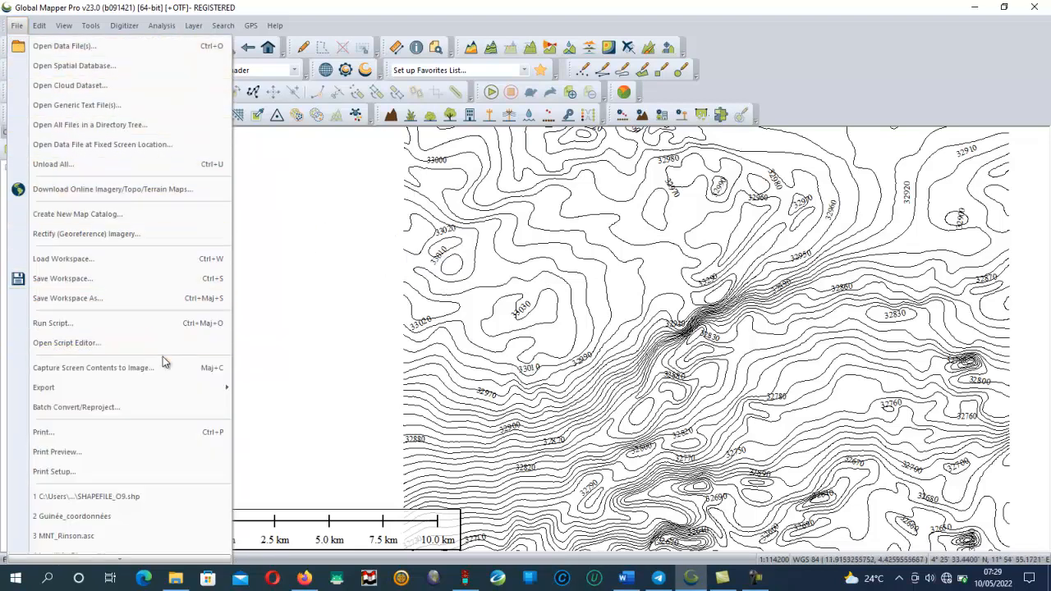
mouse_move(202, 393)
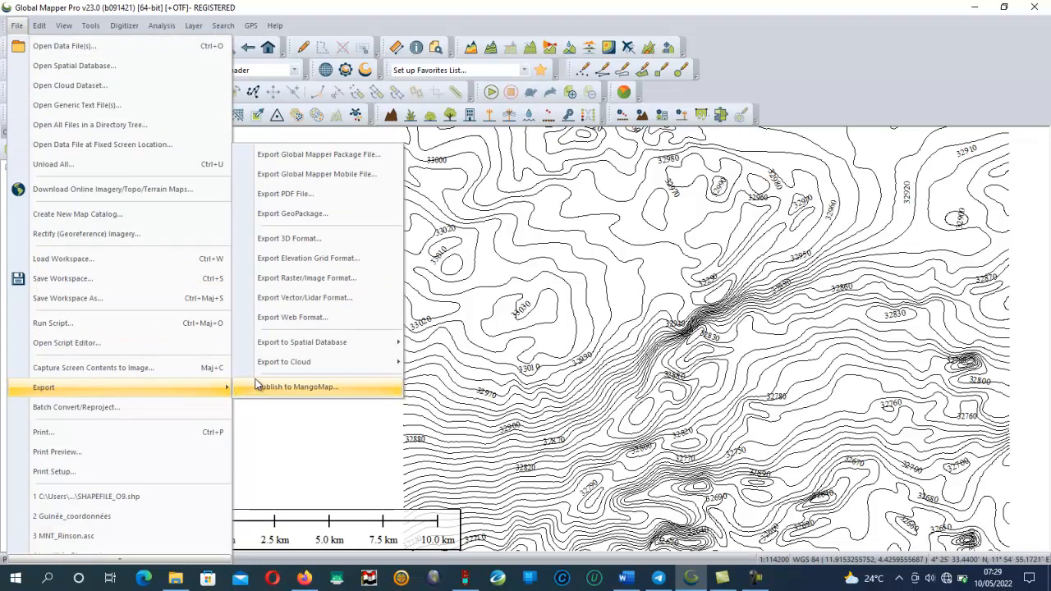
click(322, 297)
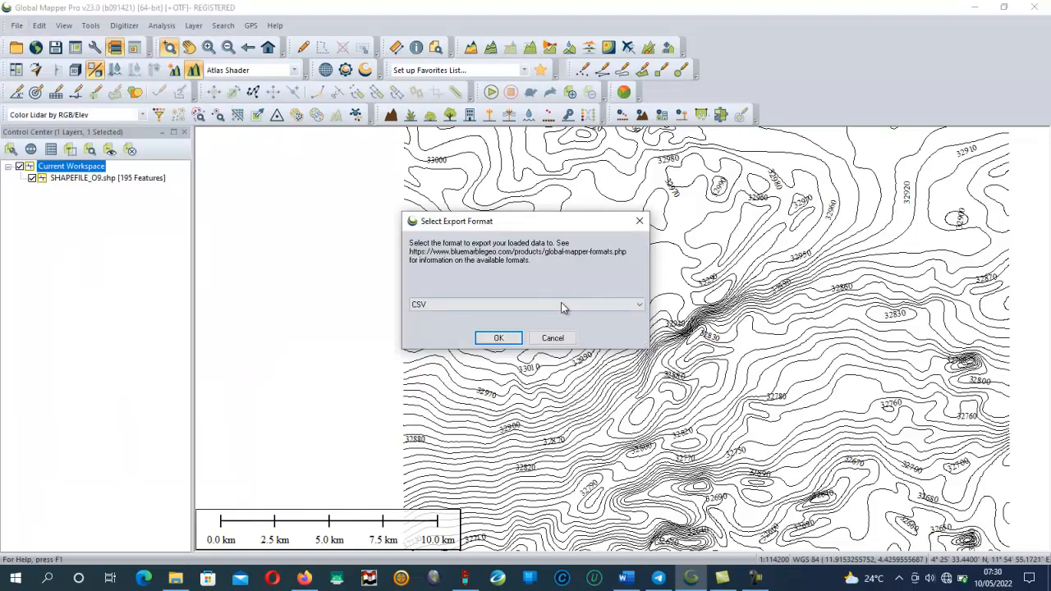
click(500, 309)
key(s)
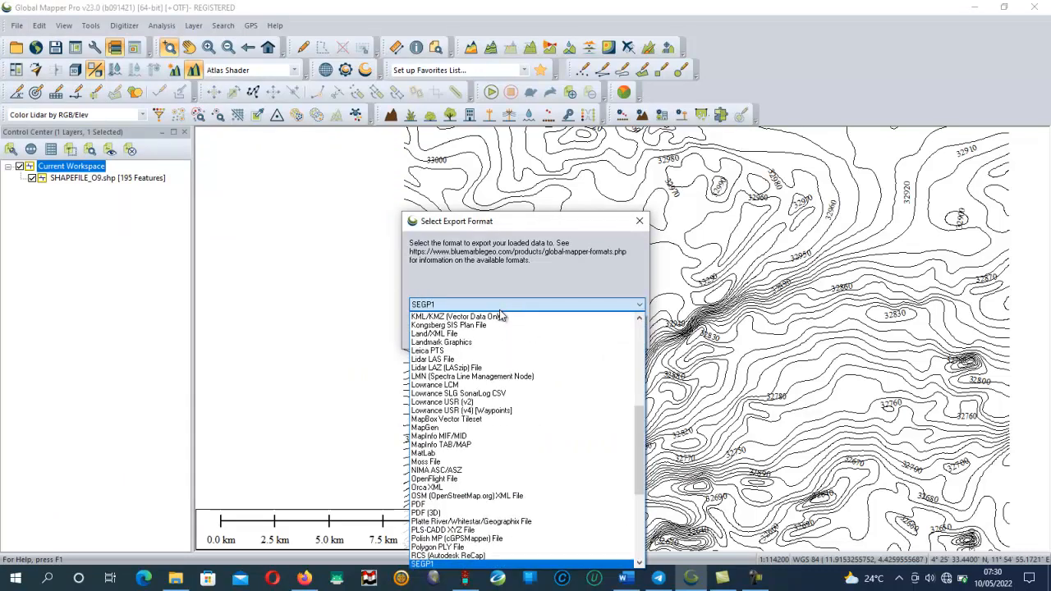
key(s)
click(500, 309)
click(499, 339)
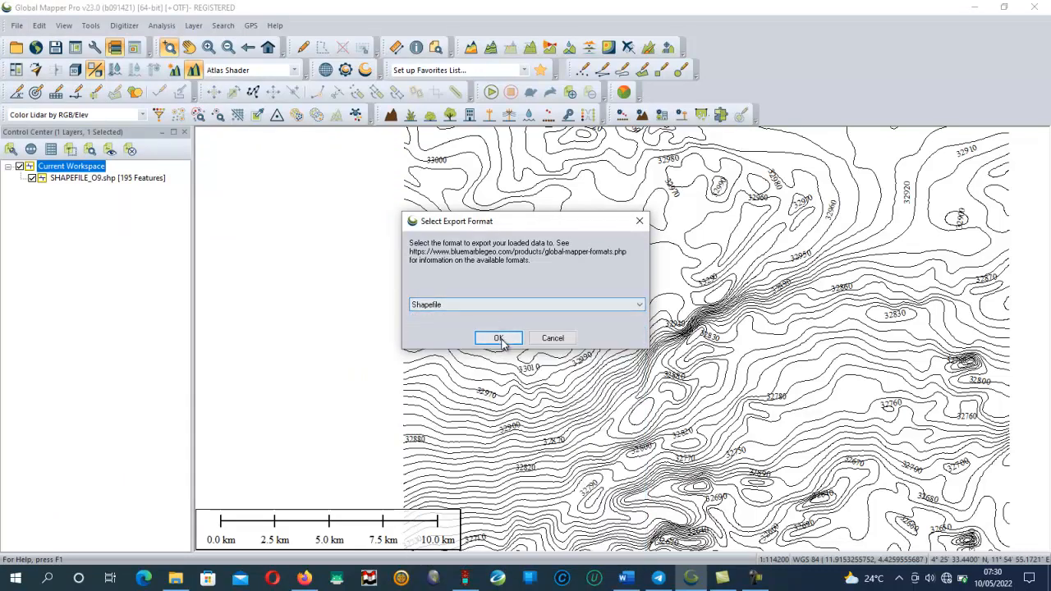
click(464, 368)
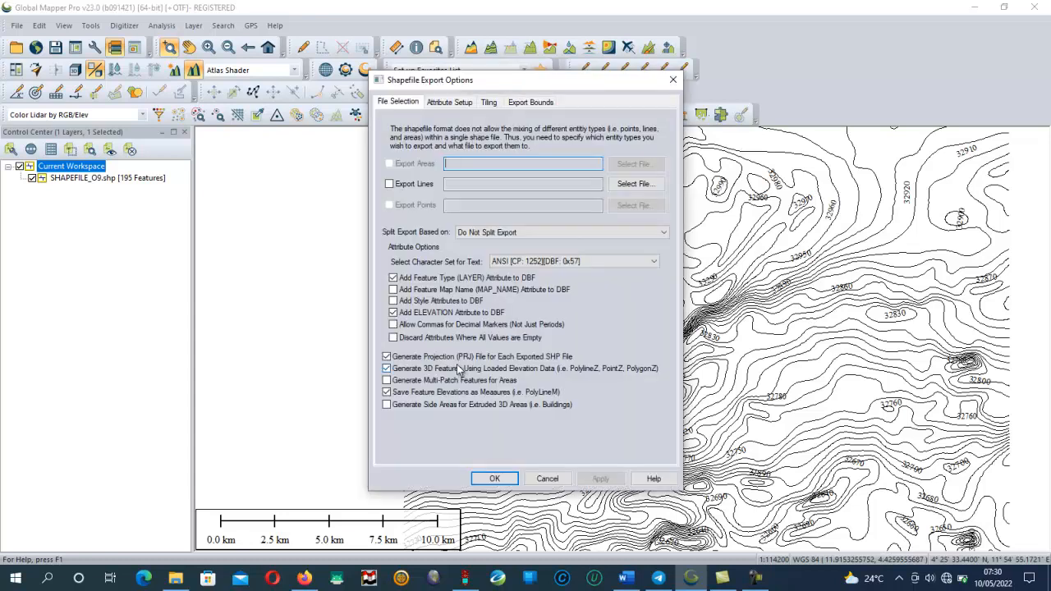
Export the lines to SHAPEFILE_O9.shp in the shp to base folder, overwriting the existing file.
click(411, 182)
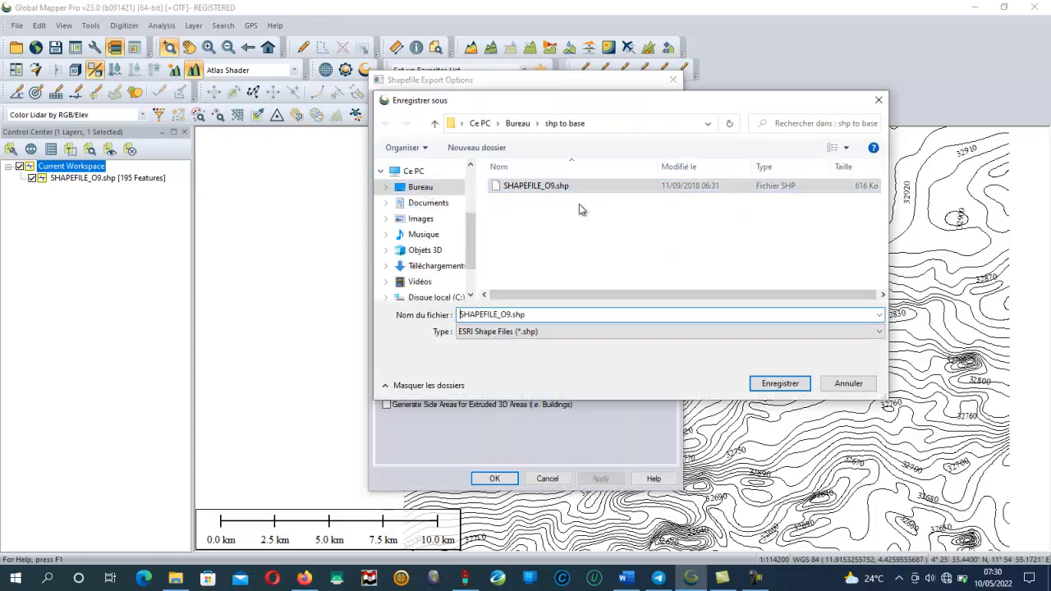
click(801, 391)
click(556, 290)
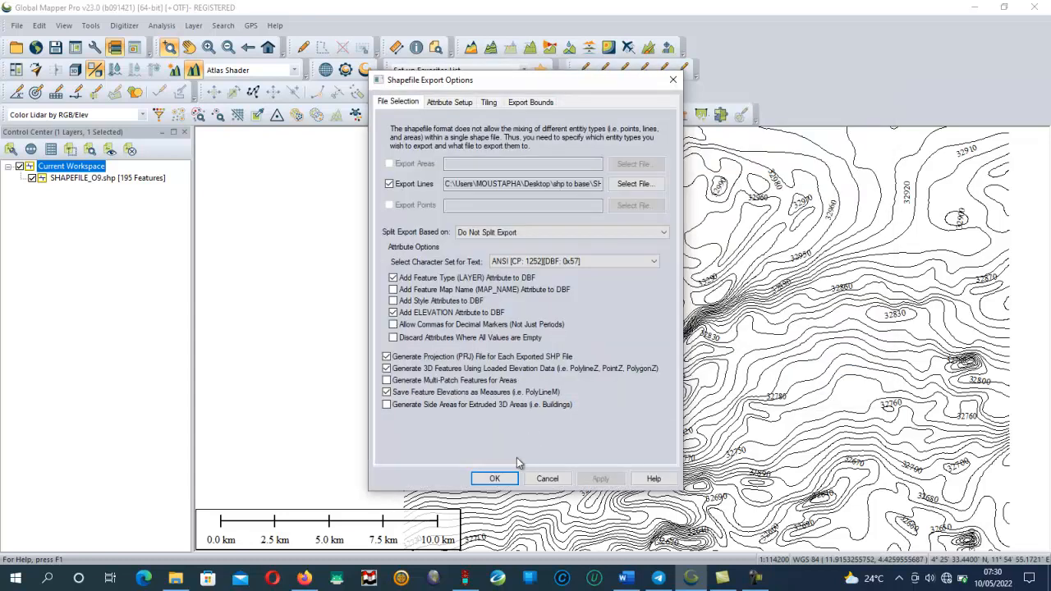
click(494, 478)
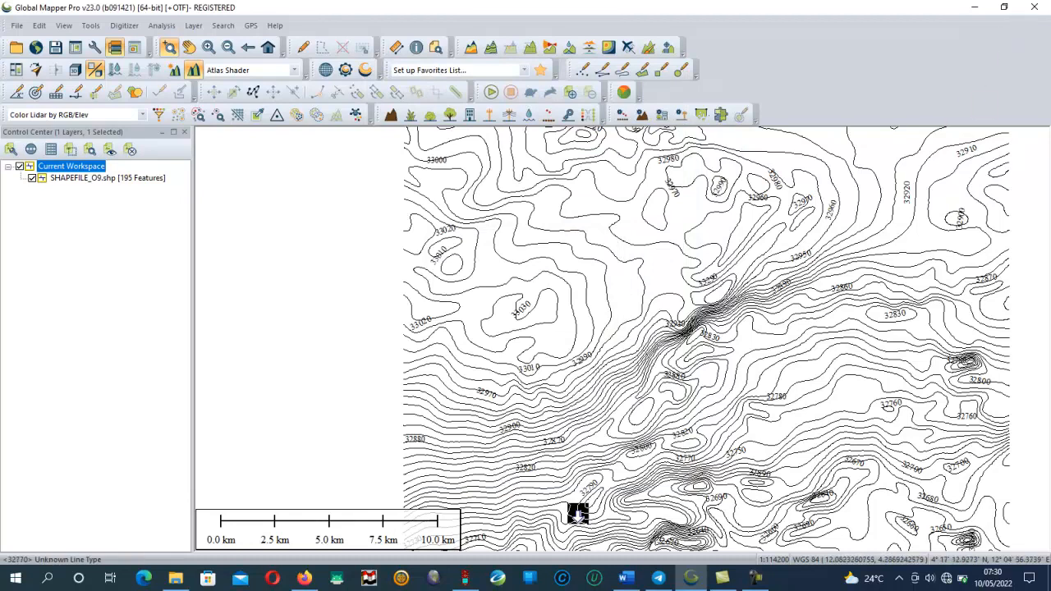
Put away the VIDEO GLOBAL MAPPER folder window and show the desktop containing the shp to base folder.
mouse_move(175, 578)
click(197, 543)
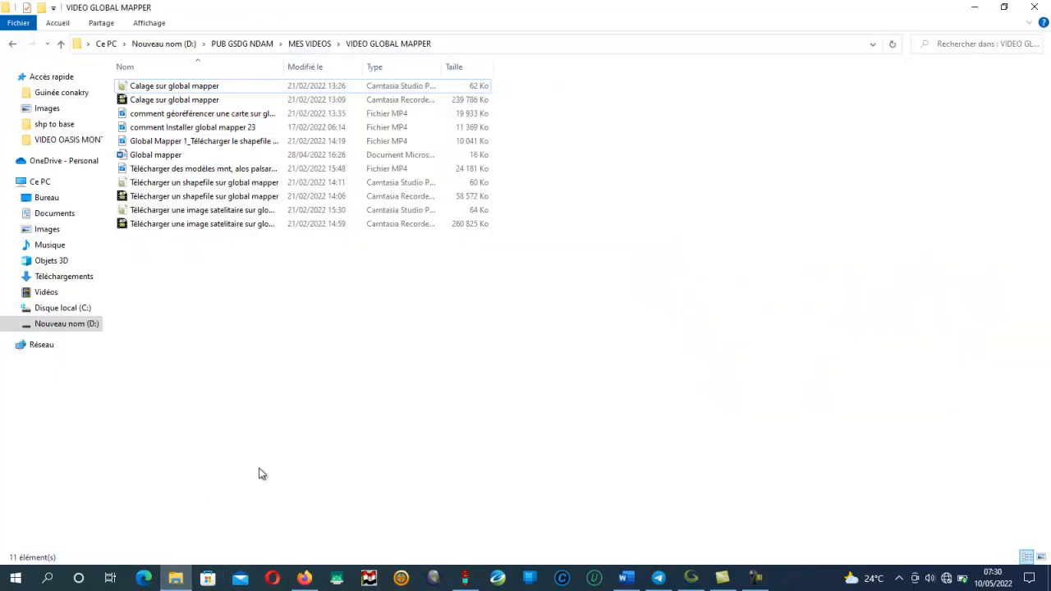
click(176, 582)
click(1049, 579)
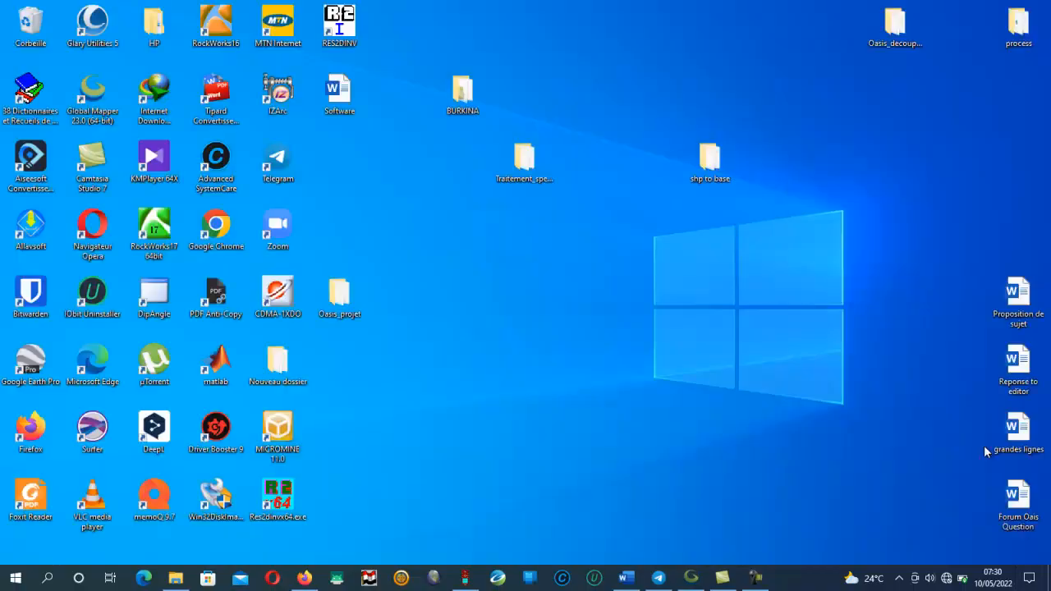
Open the shp to base folder on the desktop and check the exported SHAPEFILE_O9 files.
double_click(707, 160)
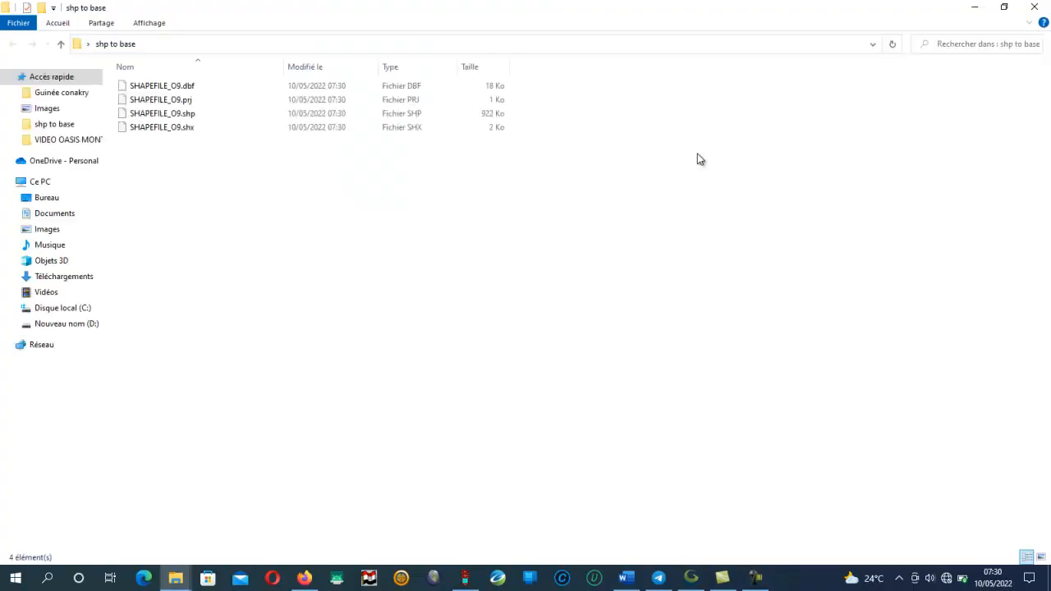
drag(182, 205, 174, 77)
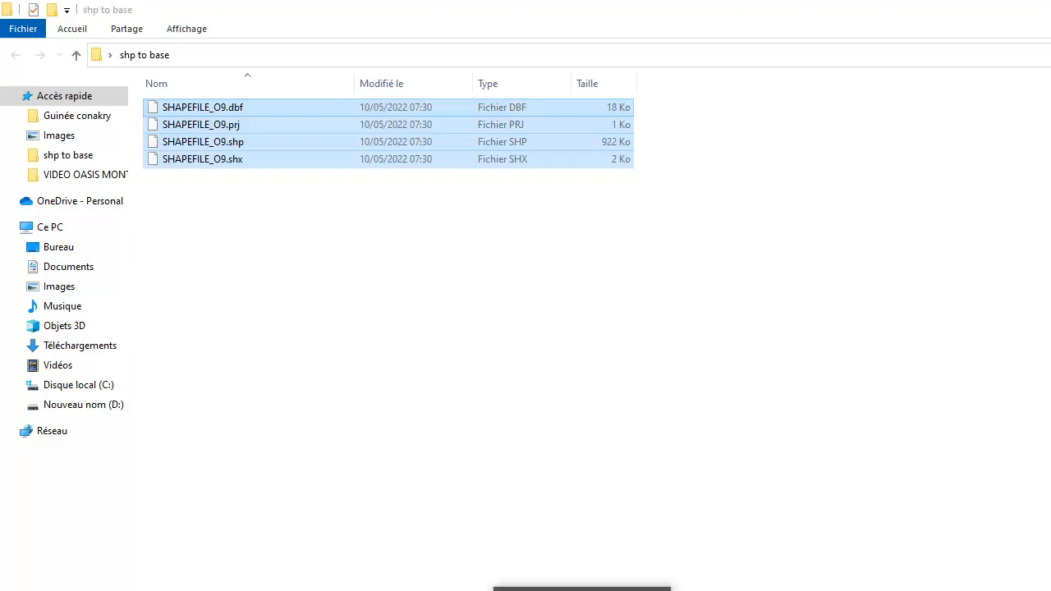
Switch to DNR GPS and load SHAPEFILE_O9.shp from the desktop's shp to base folder as an ESRI Shapefile (3D).
click(600, 566)
click(19, 27)
mouse_move(14, 49)
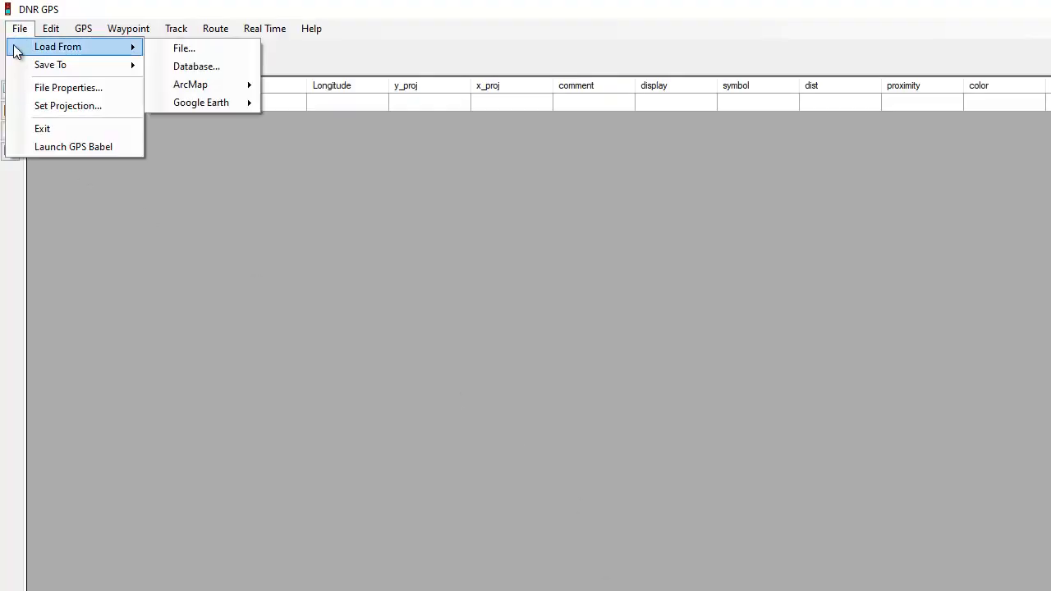
click(179, 47)
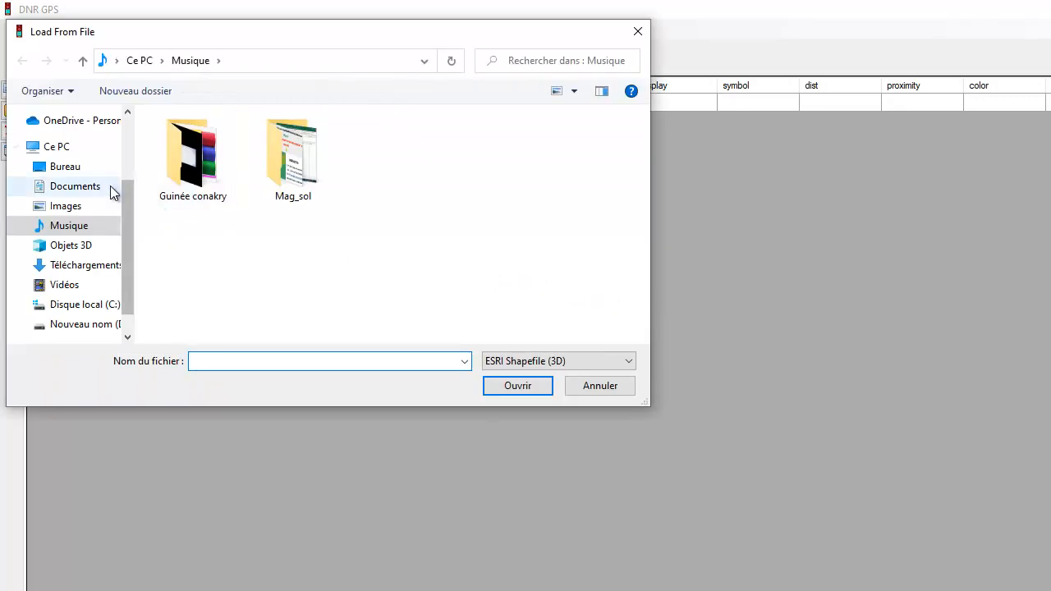
click(75, 168)
click(205, 141)
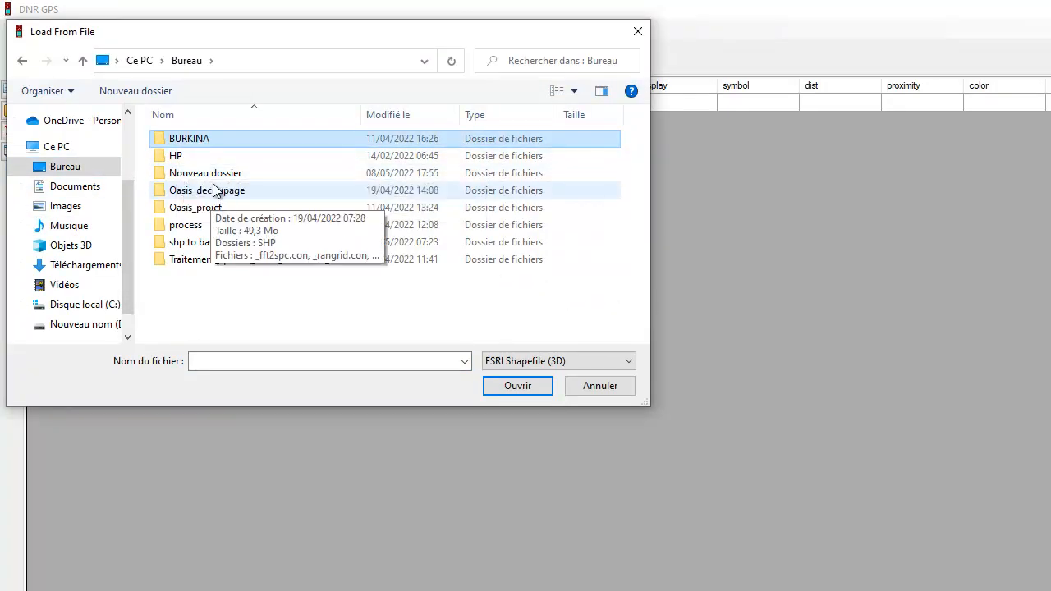
double_click(231, 245)
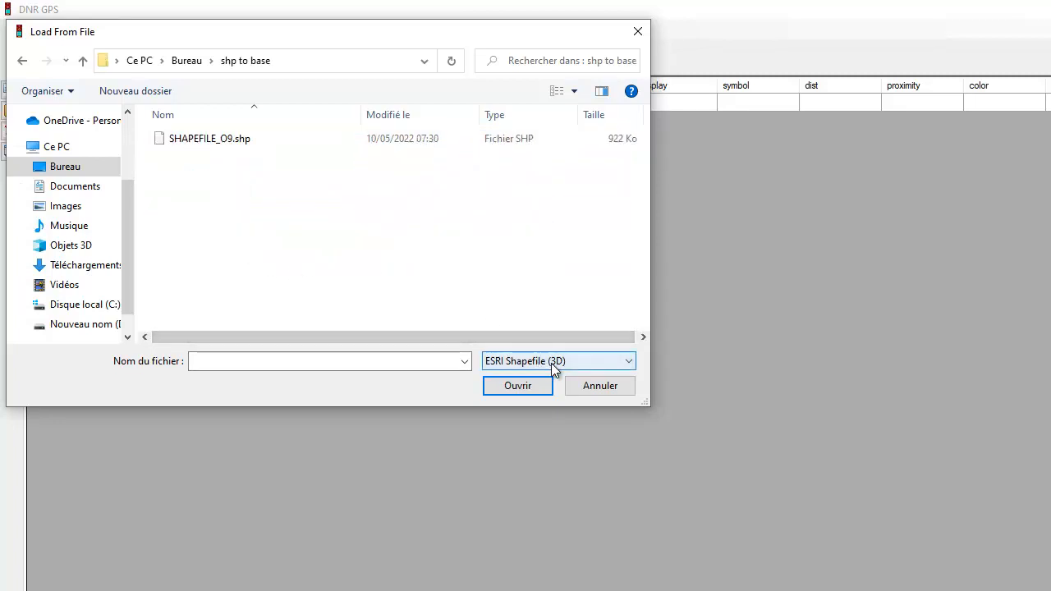
click(207, 138)
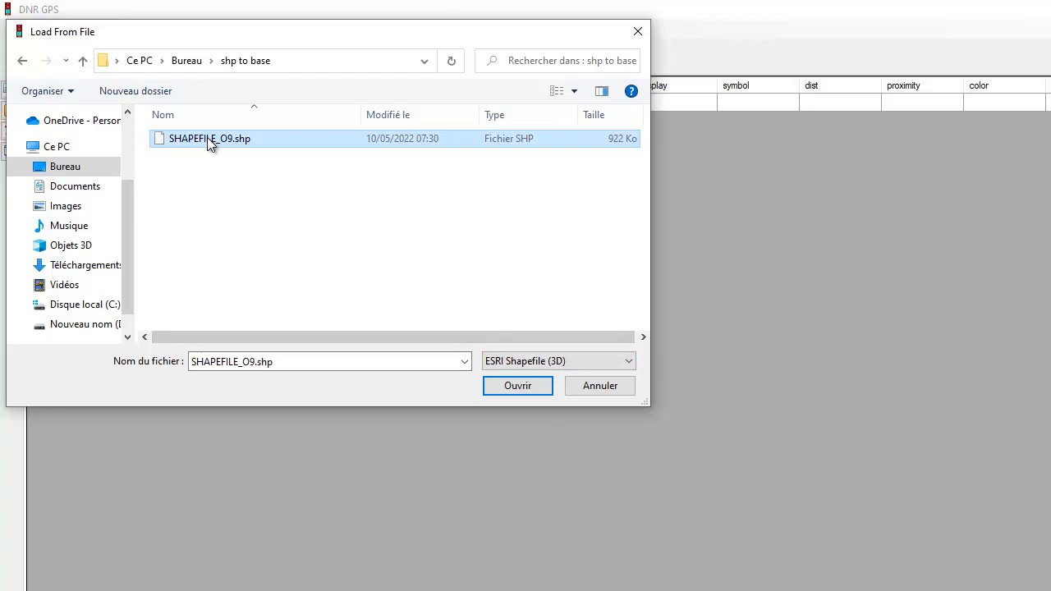
click(526, 383)
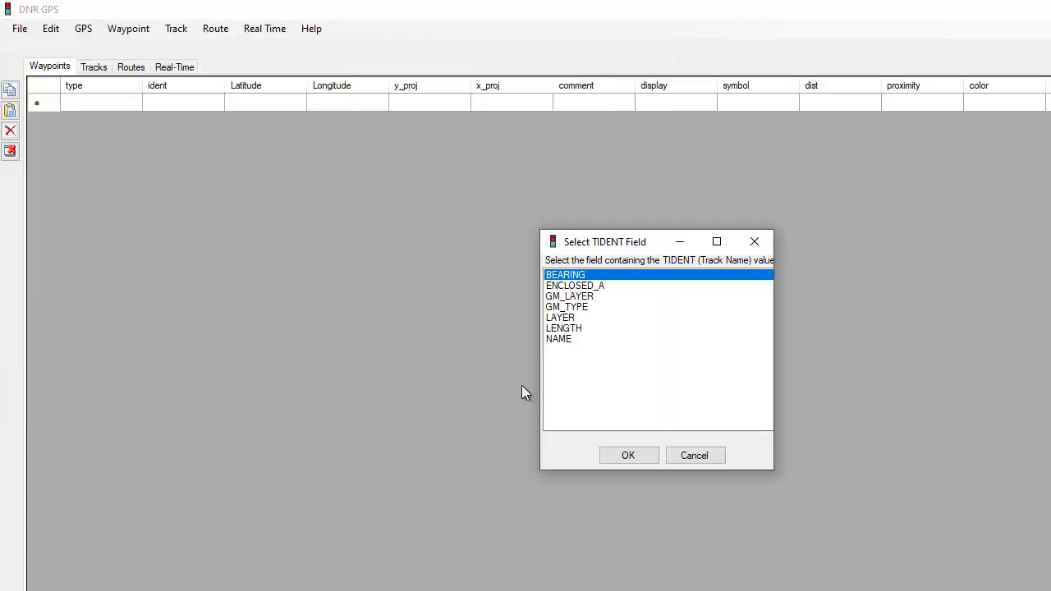
Use the NAME field as the track name (TIDENT) and complete the shapefile loading.
click(567, 339)
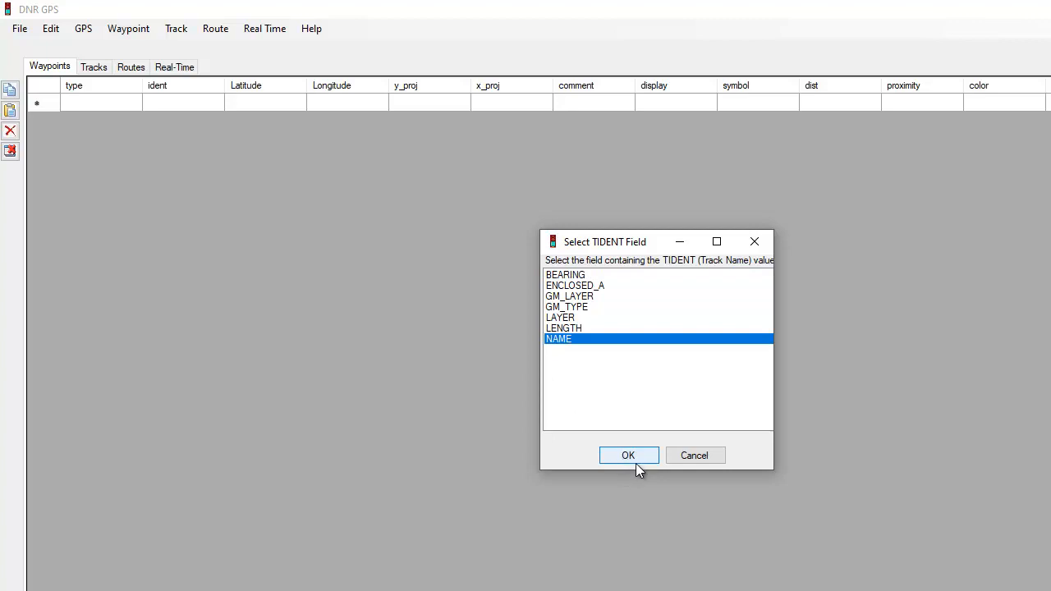
click(636, 463)
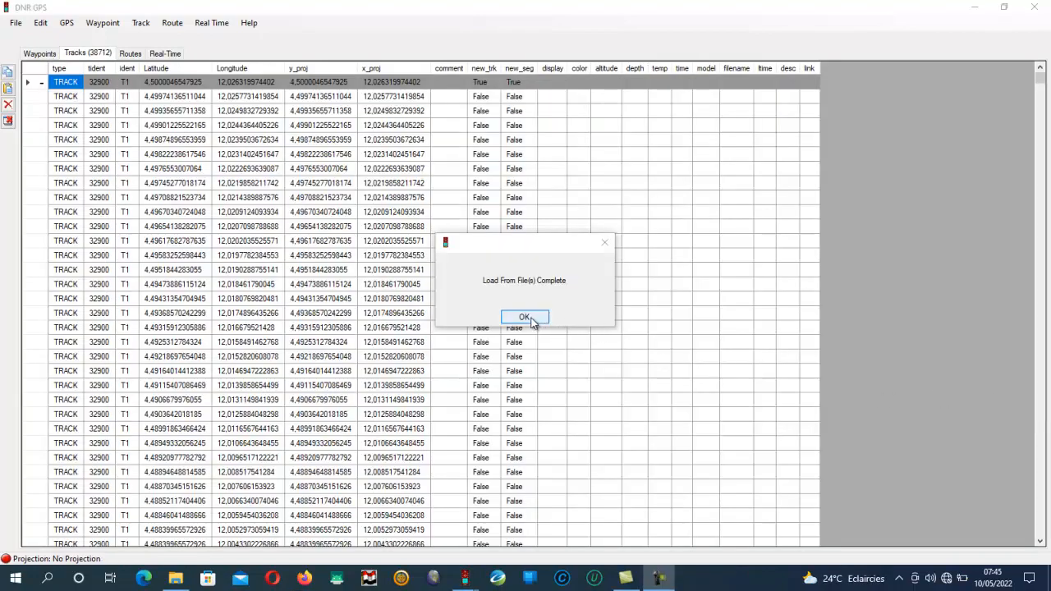
click(526, 318)
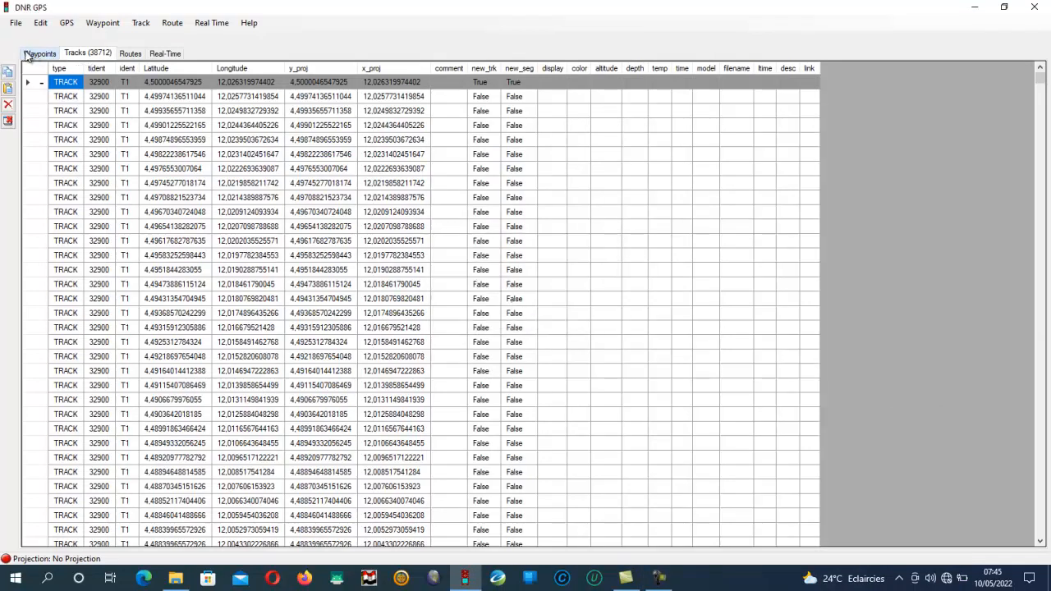
click(658, 579)
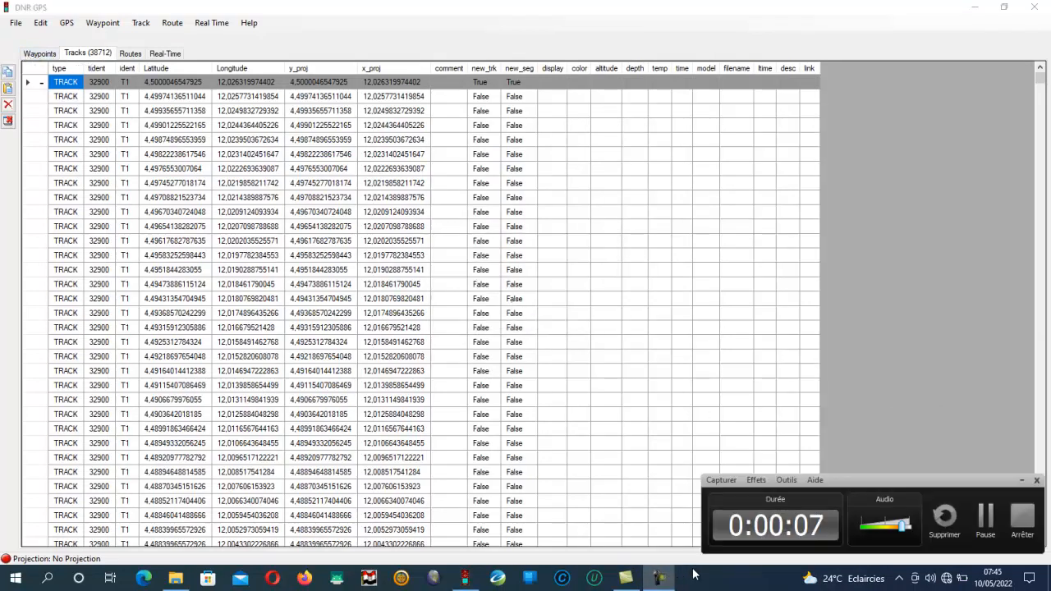
click(987, 517)
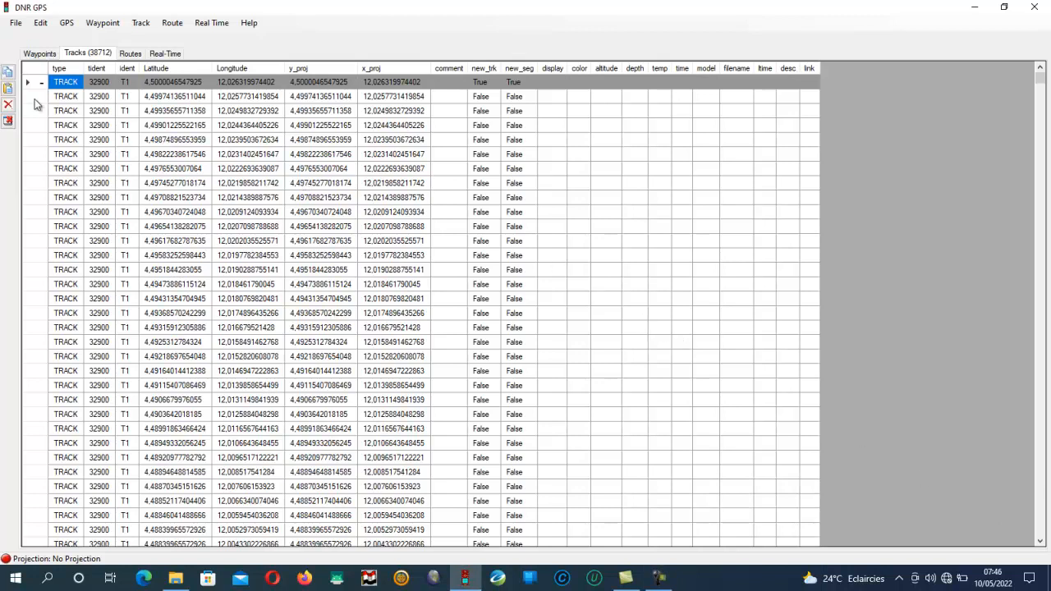
click(16, 25)
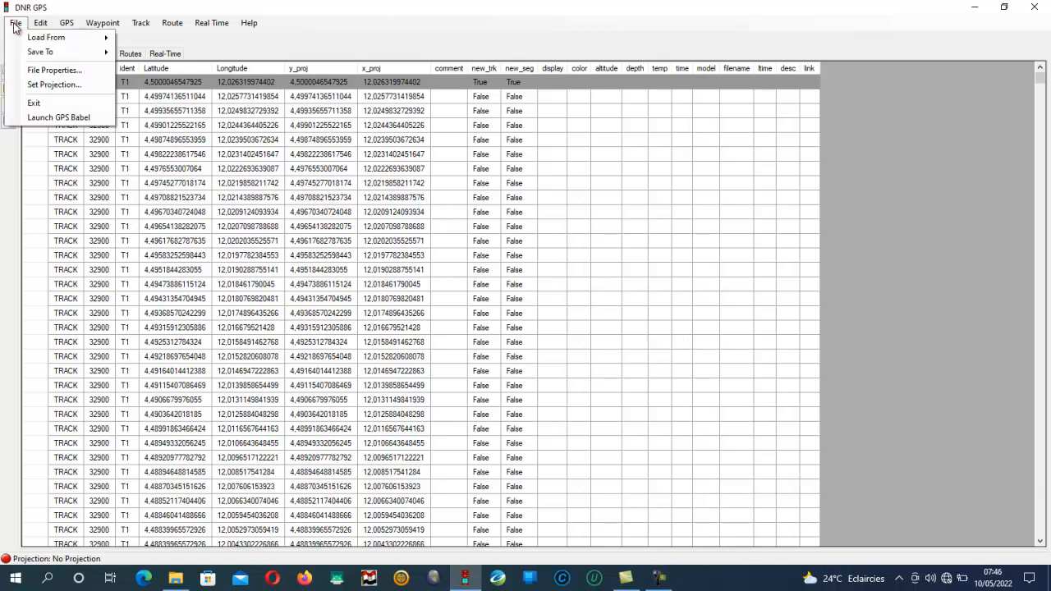
mouse_move(82, 39)
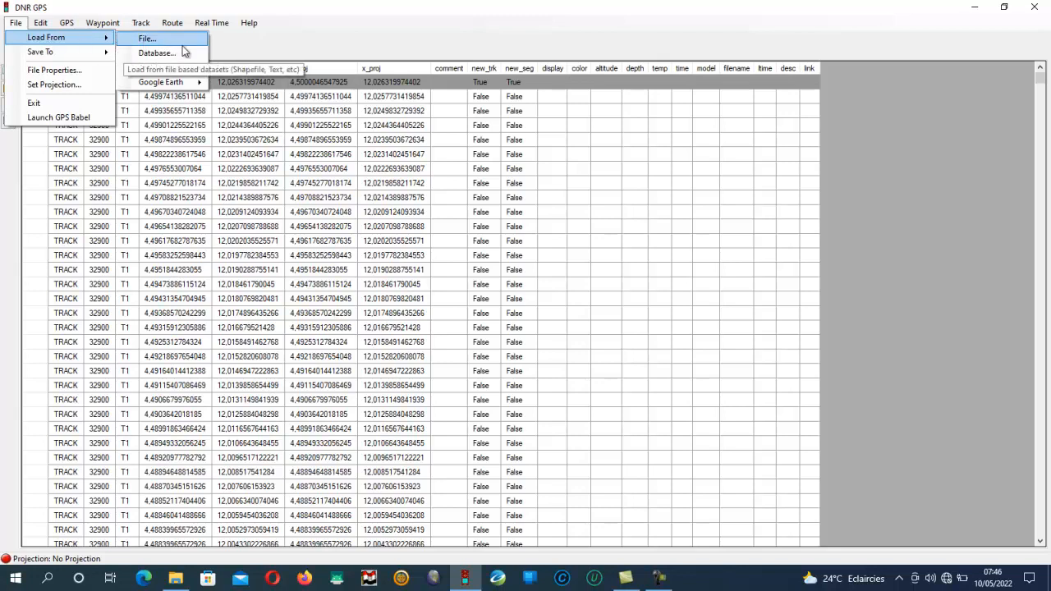
click(661, 579)
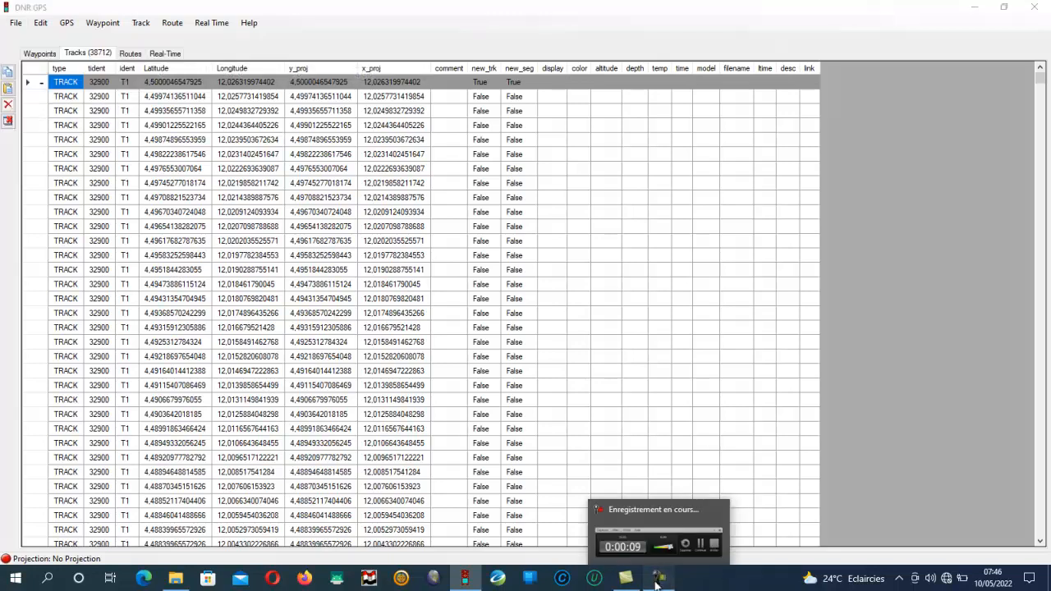
click(989, 519)
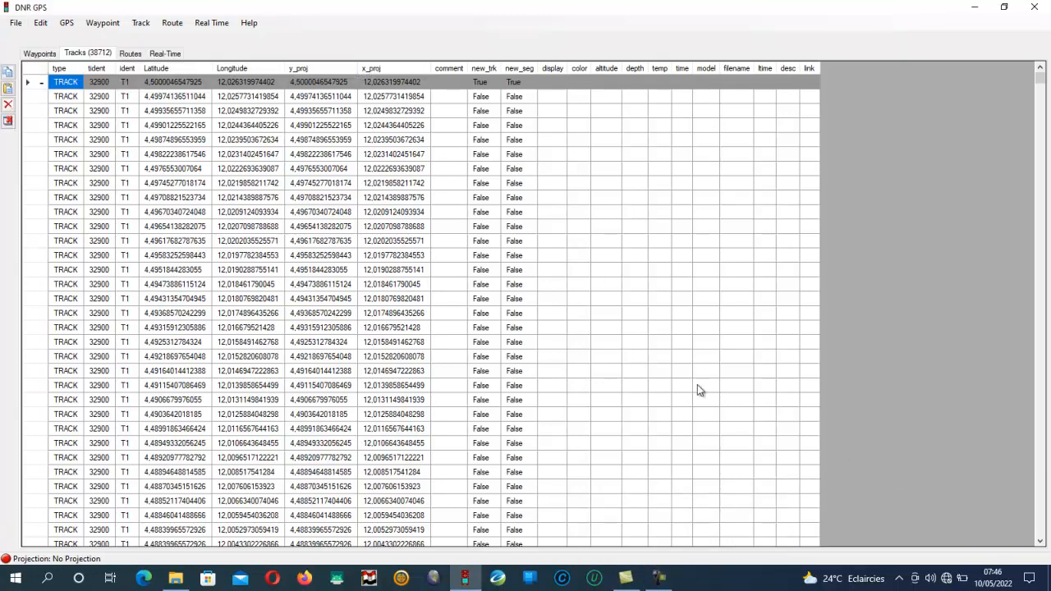
Save the loaded tracks as a tab-delimited text file named data dnrgps in the shp to base folder.
click(16, 22)
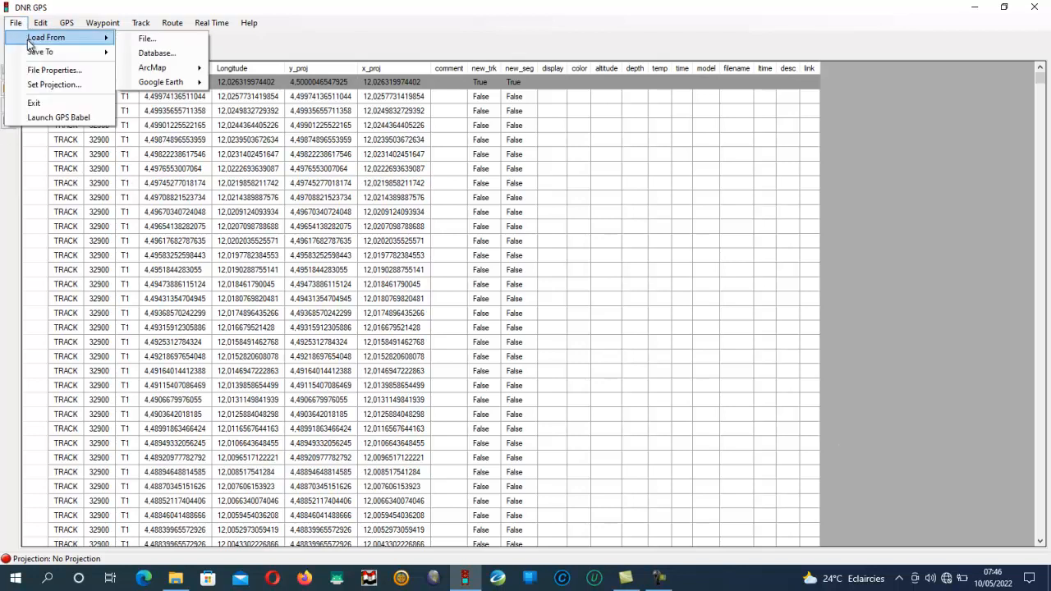
mouse_move(45, 55)
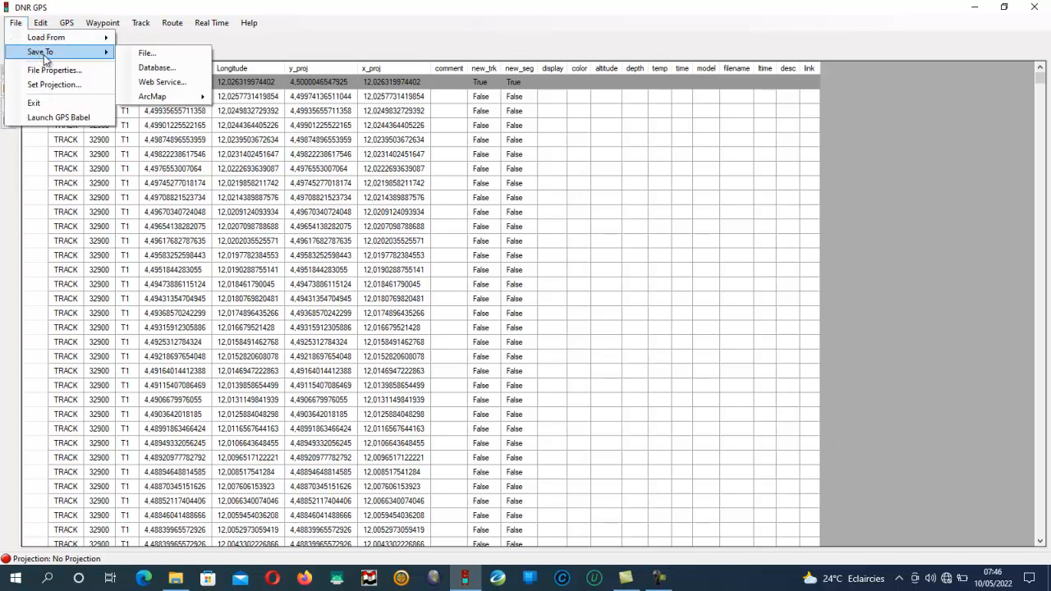
click(176, 60)
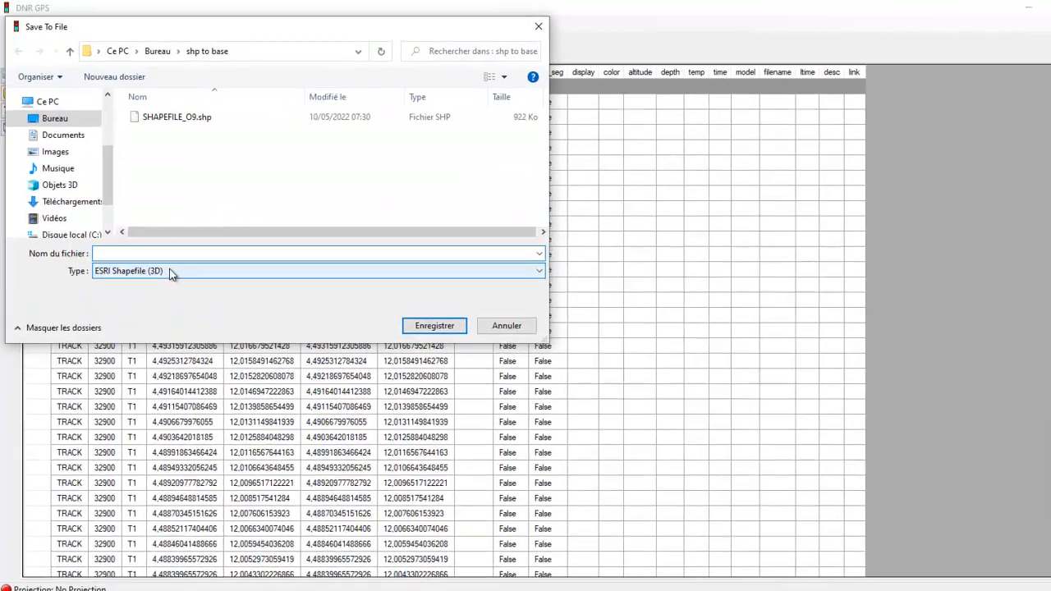
click(159, 256)
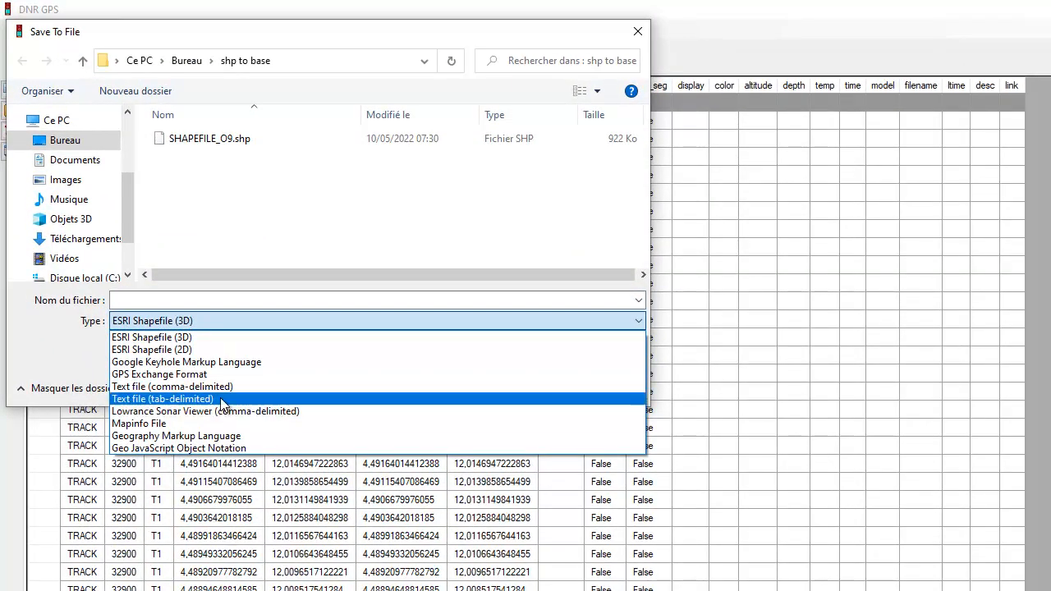
click(222, 399)
click(194, 303)
text(data)
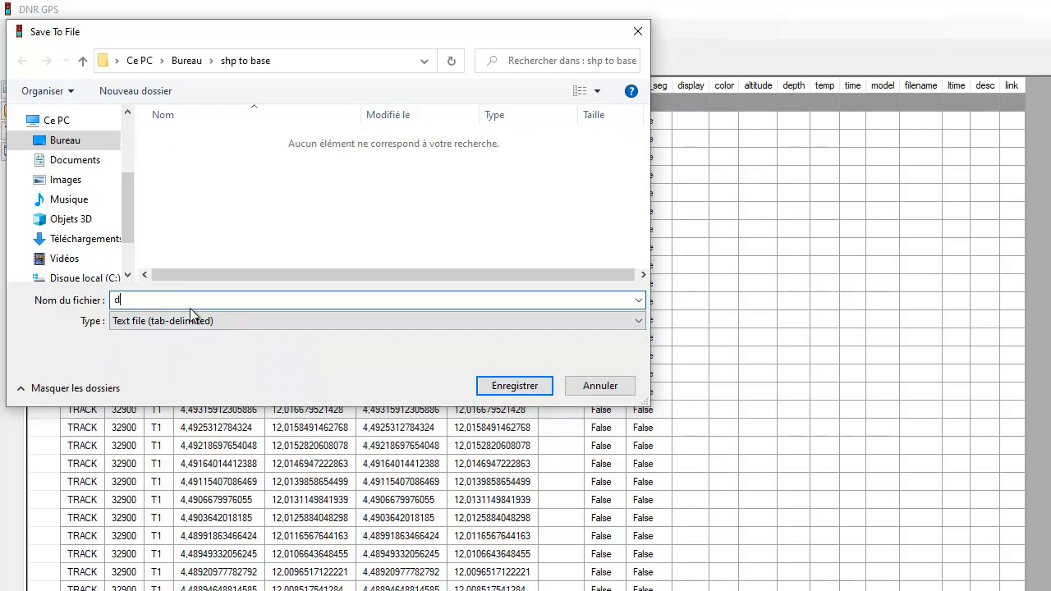
text( dnrgps)
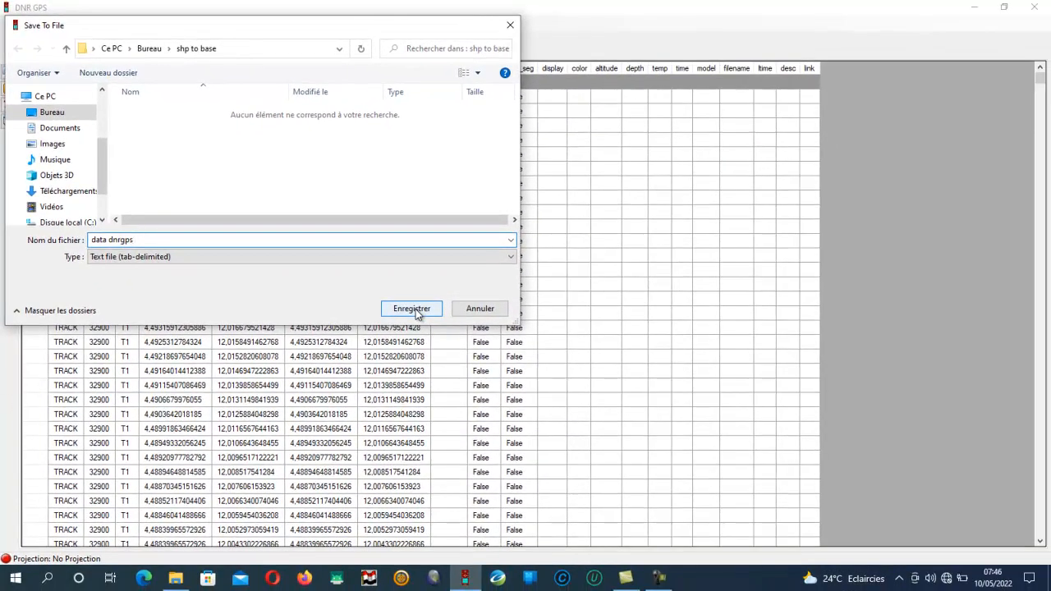
click(413, 309)
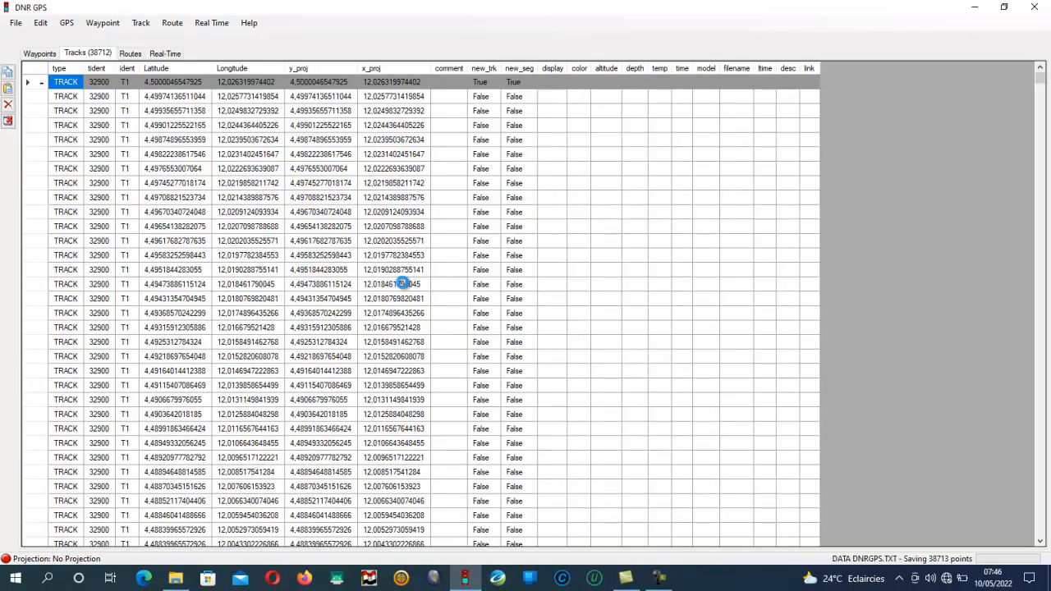
Launch Excel and dismiss the save confirmation in DNR GPS.
click(14, 578)
text(excel)
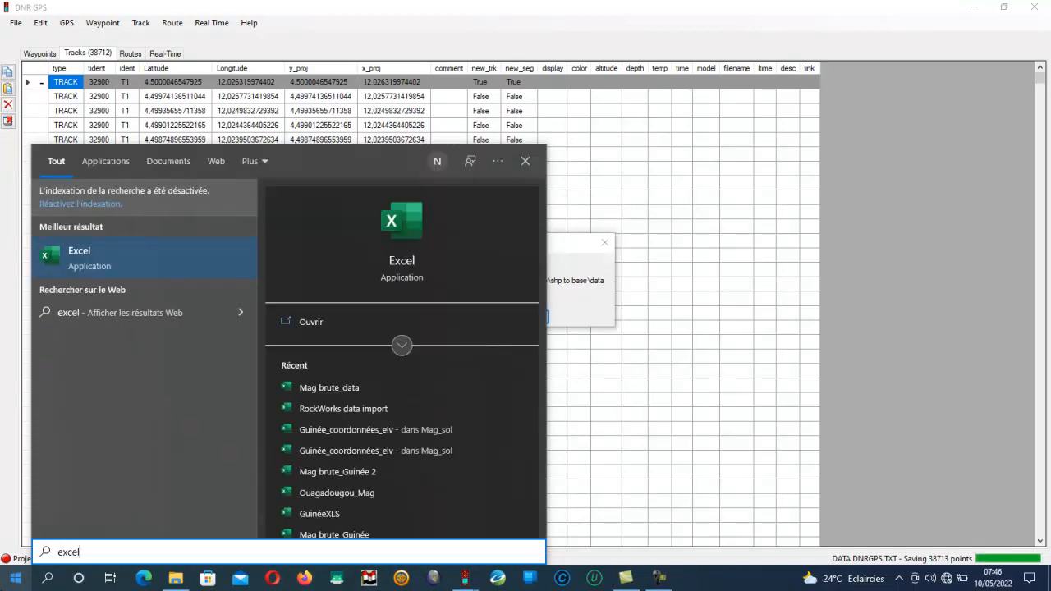
click(980, 81)
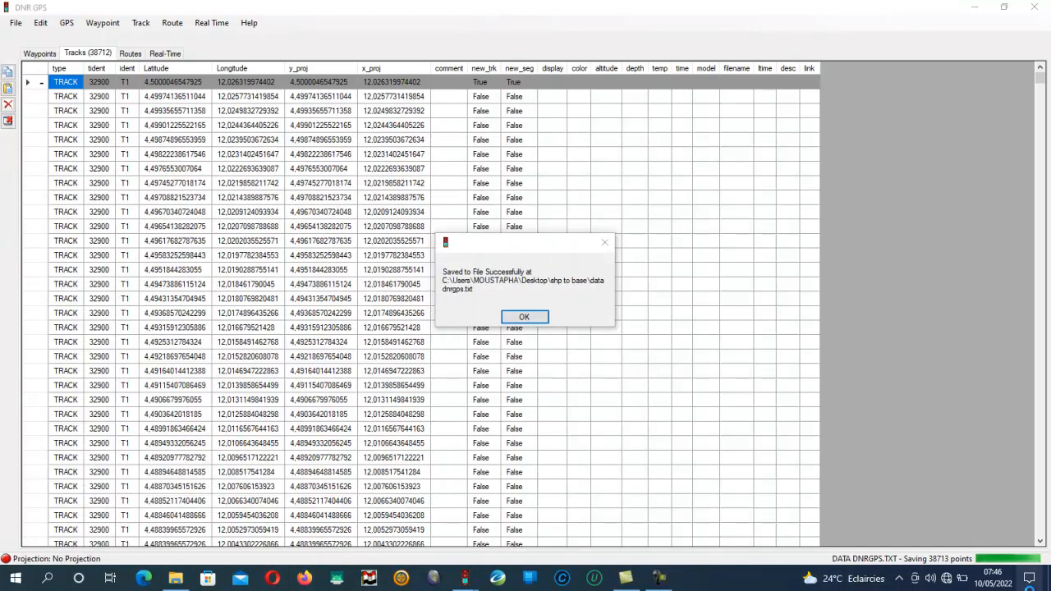
click(524, 316)
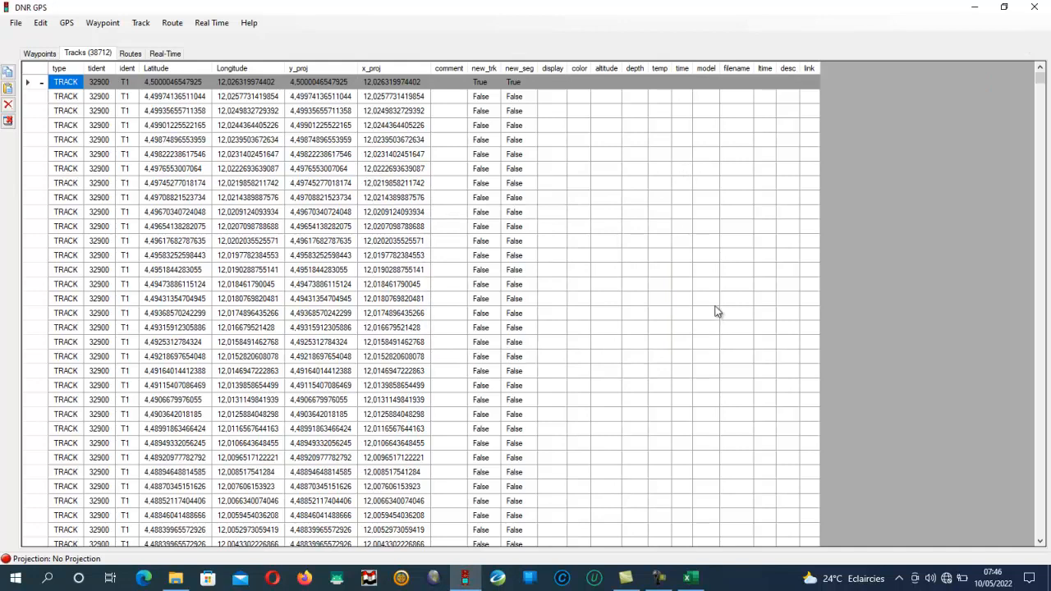
Create a blank Excel workbook and open the data dnrgps text file from the shp to base folder in Excel.
mouse_move(176, 578)
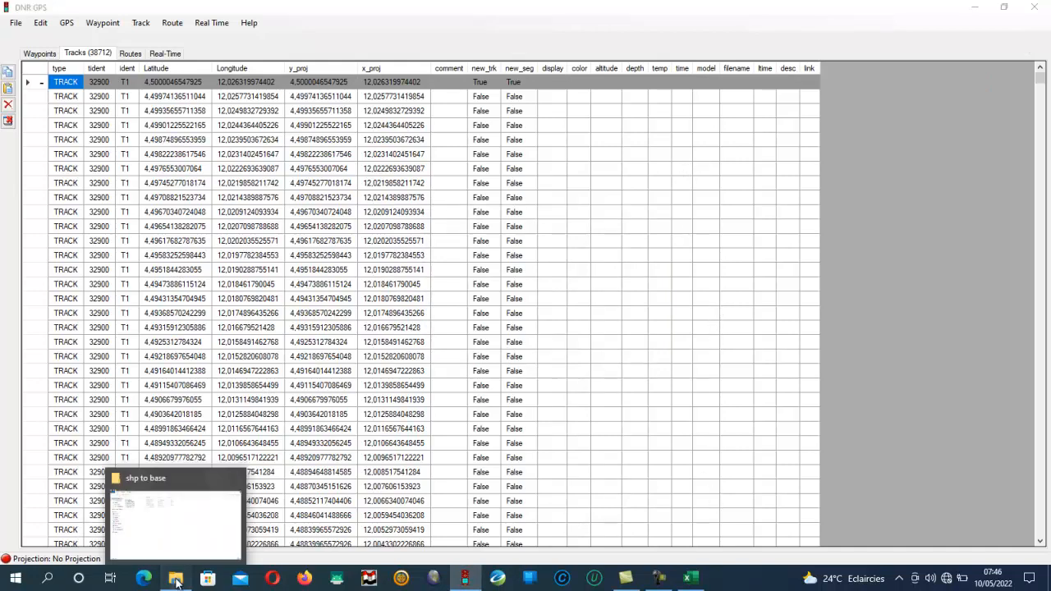
click(164, 513)
drag(150, 86, 205, 156)
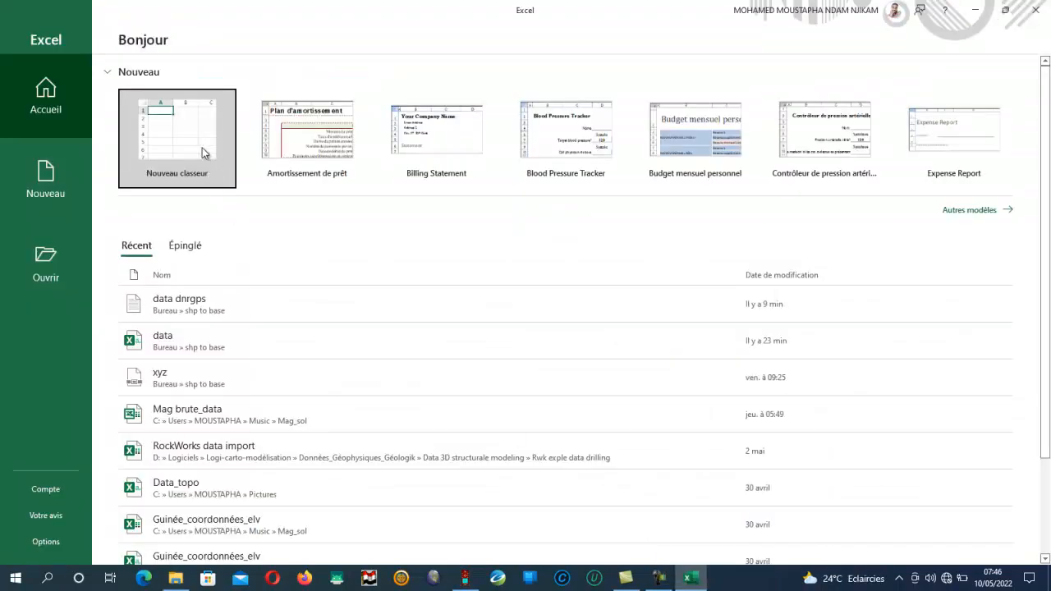
click(203, 152)
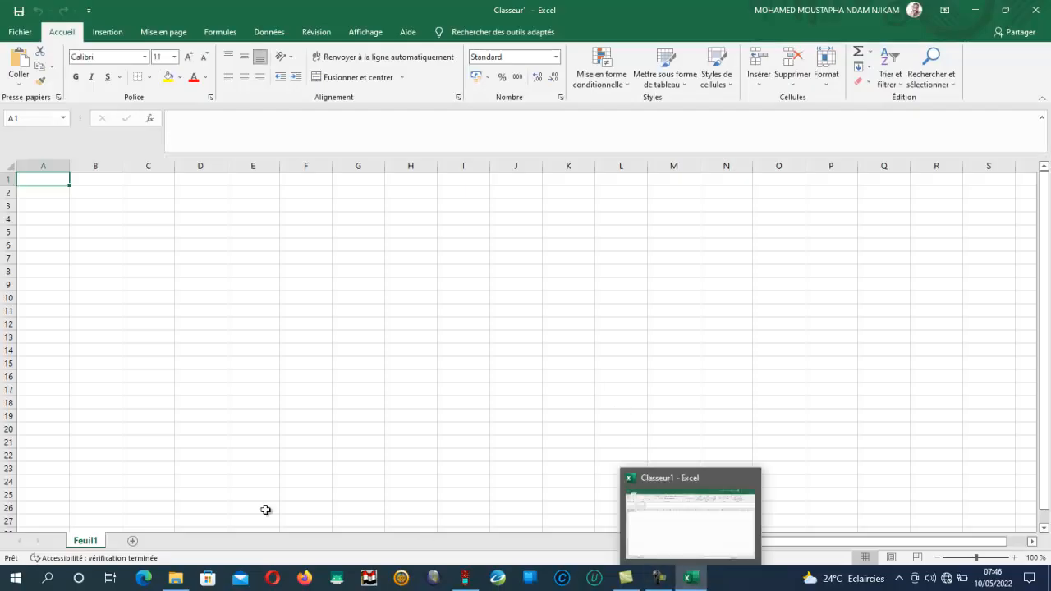
click(176, 579)
drag(156, 87, 333, 269)
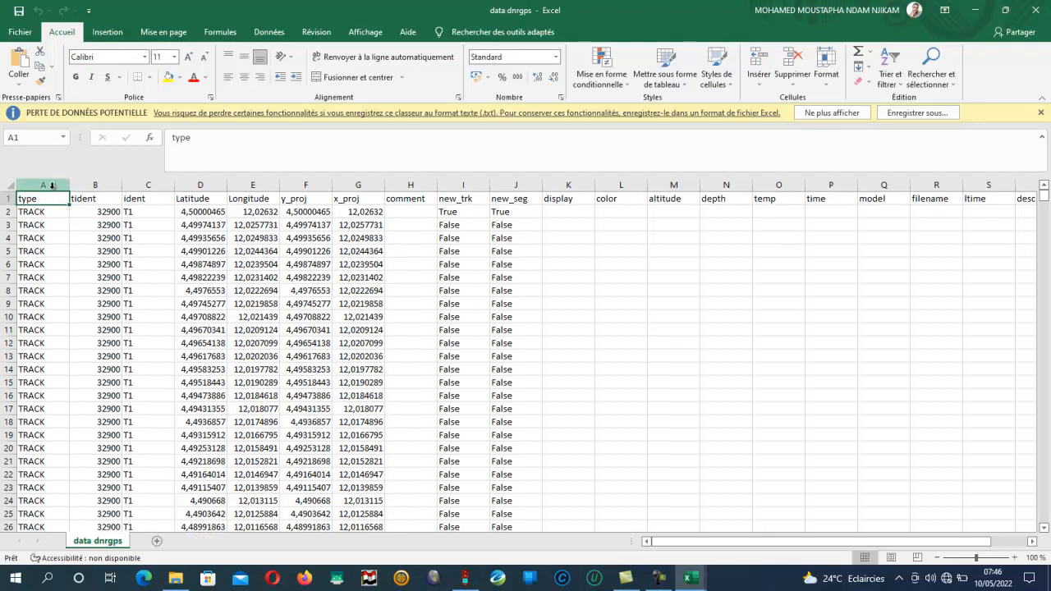
Delete the type and ident columns from the data dnrgps sheet.
click(48, 181)
right_click(49, 184)
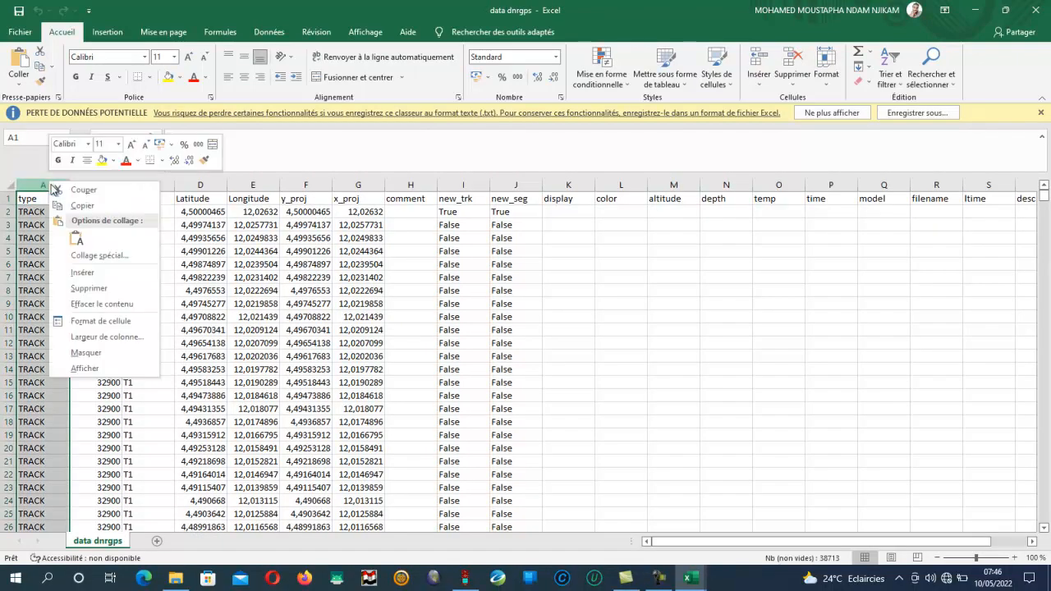
click(123, 285)
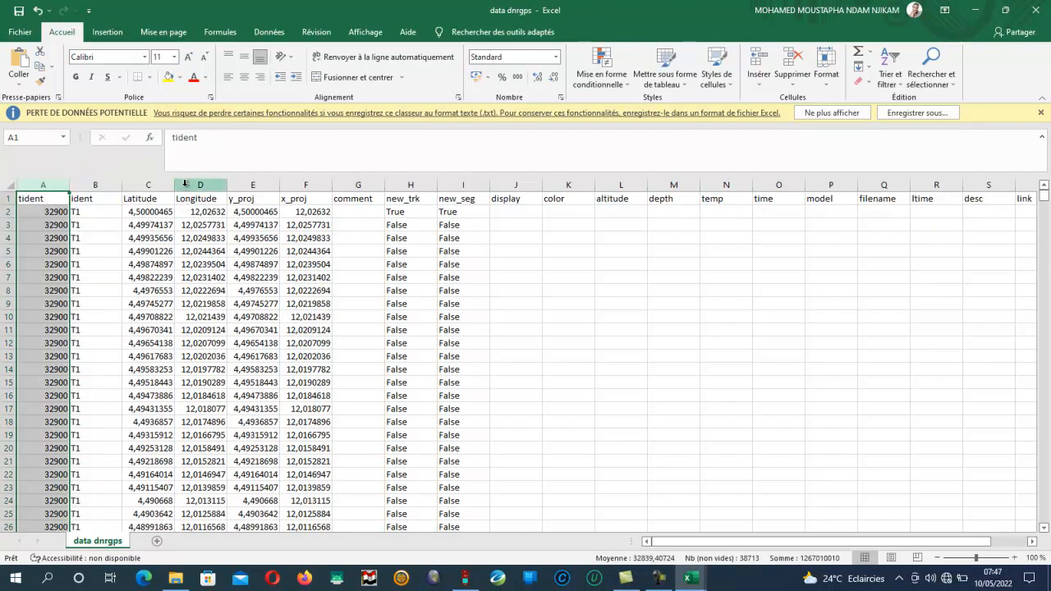
click(98, 186)
right_click(102, 188)
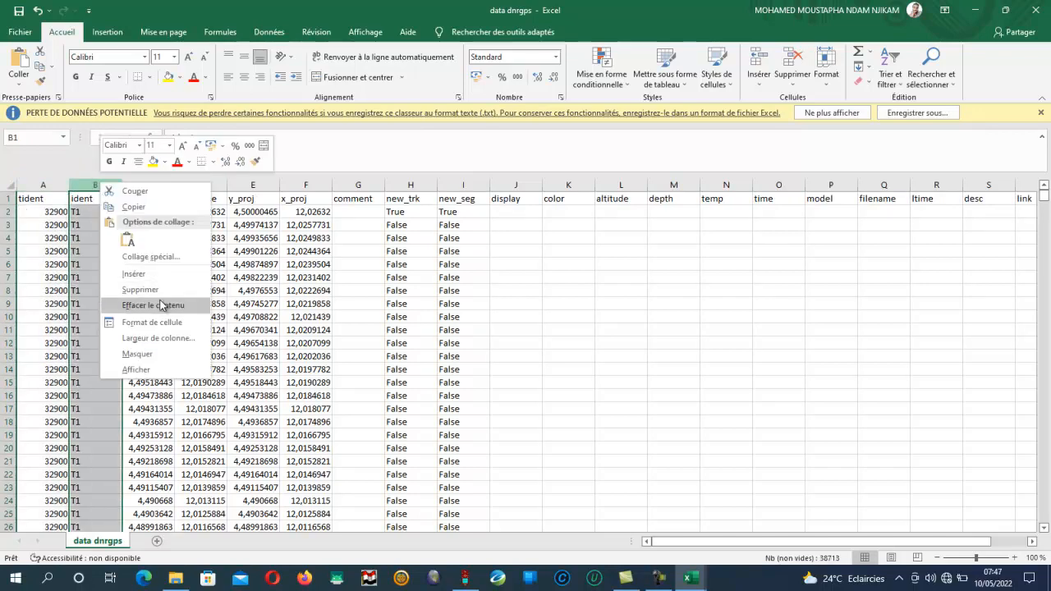
click(165, 289)
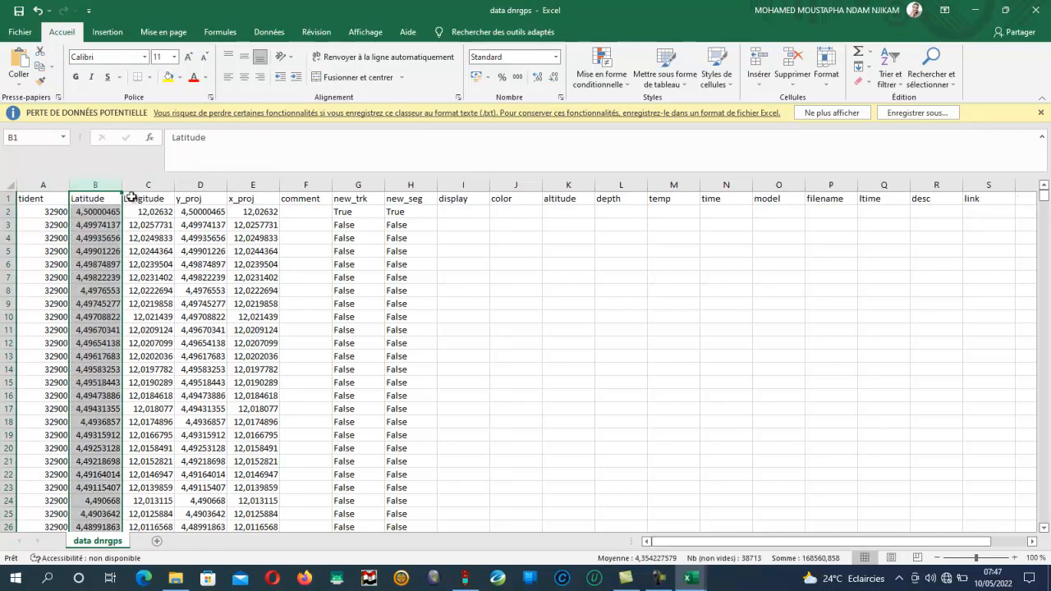
Delete all the columns from y_proj through link.
drag(195, 186, 1002, 211)
right_click(659, 263)
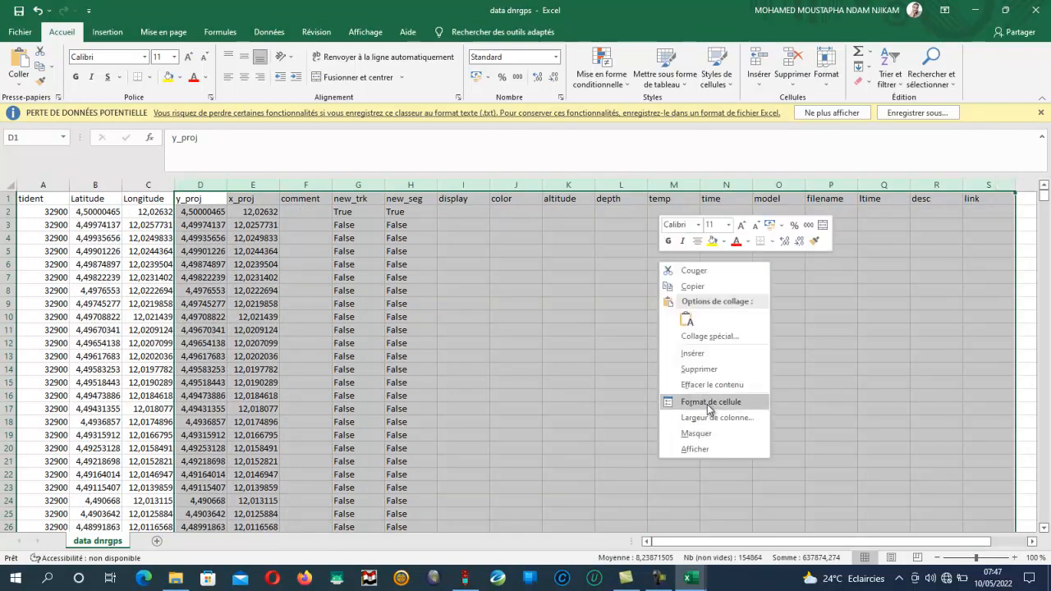
click(698, 369)
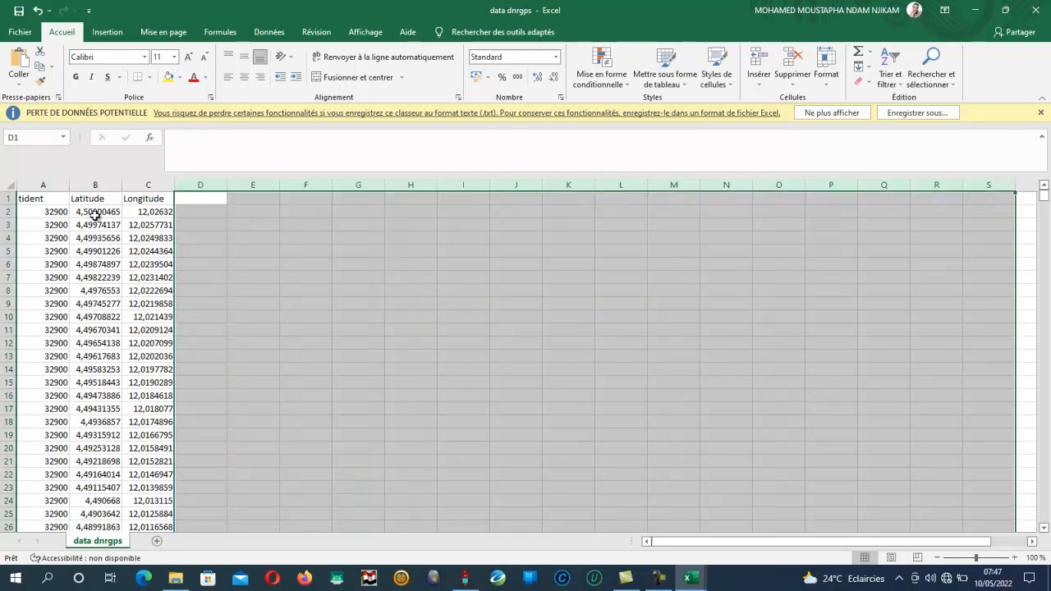
Move the tident column to column D, after Longitude.
click(45, 184)
right_click(48, 188)
click(82, 205)
click(199, 205)
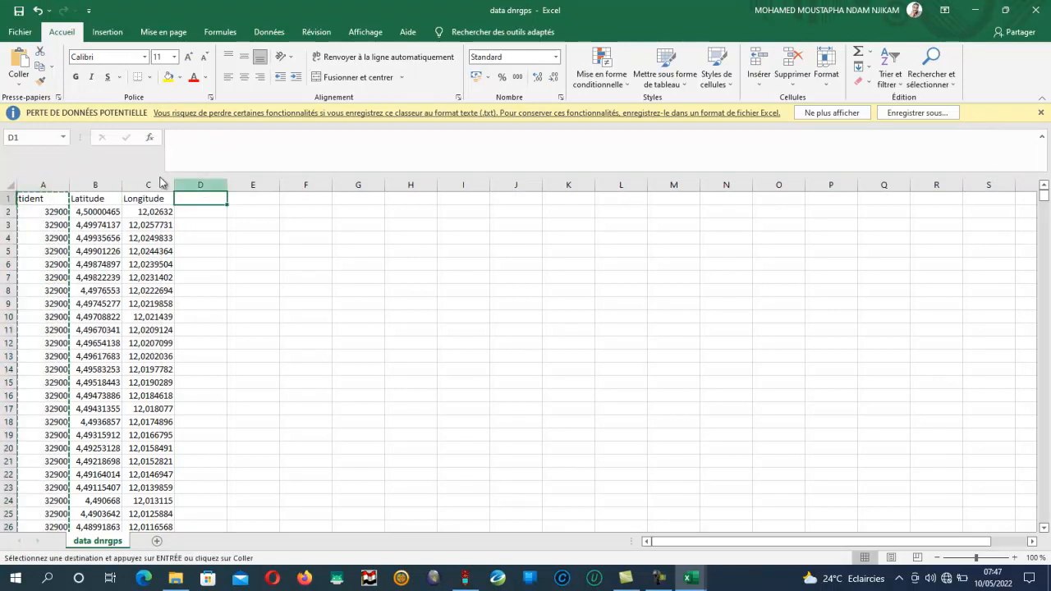
click(18, 62)
Move the Longitude column into the empty column A, before Latitude.
click(145, 185)
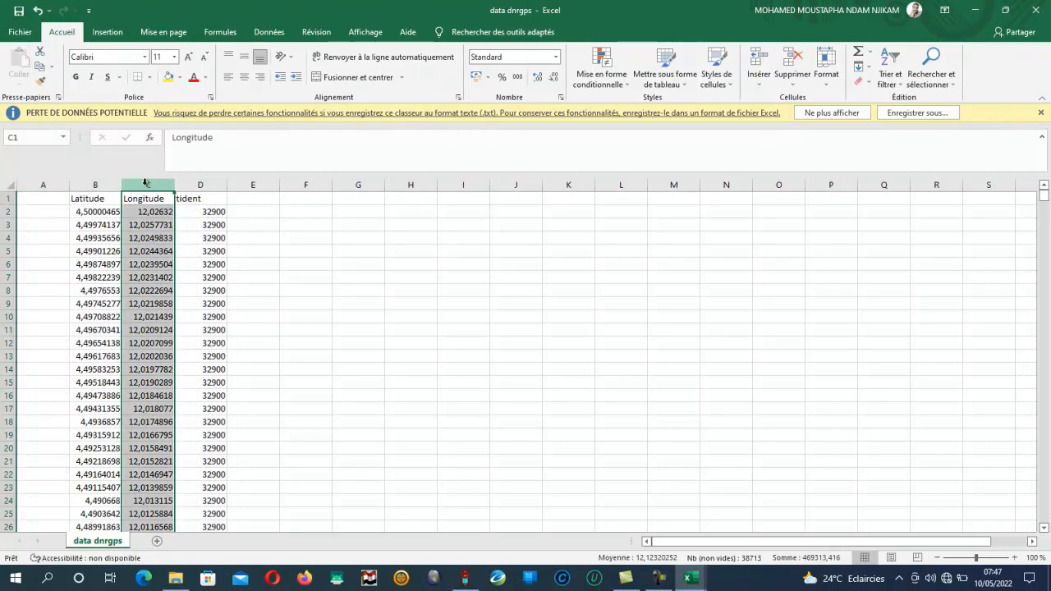
right_click(148, 189)
click(169, 207)
click(50, 199)
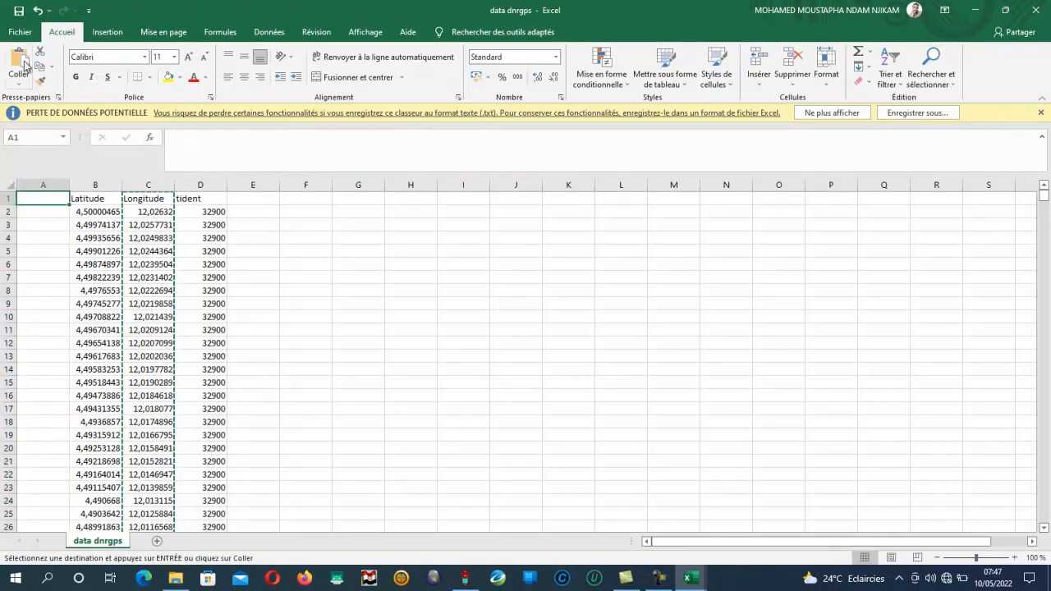
click(18, 62)
Delete the empty column C between Latitude and tident.
click(149, 185)
right_click(174, 194)
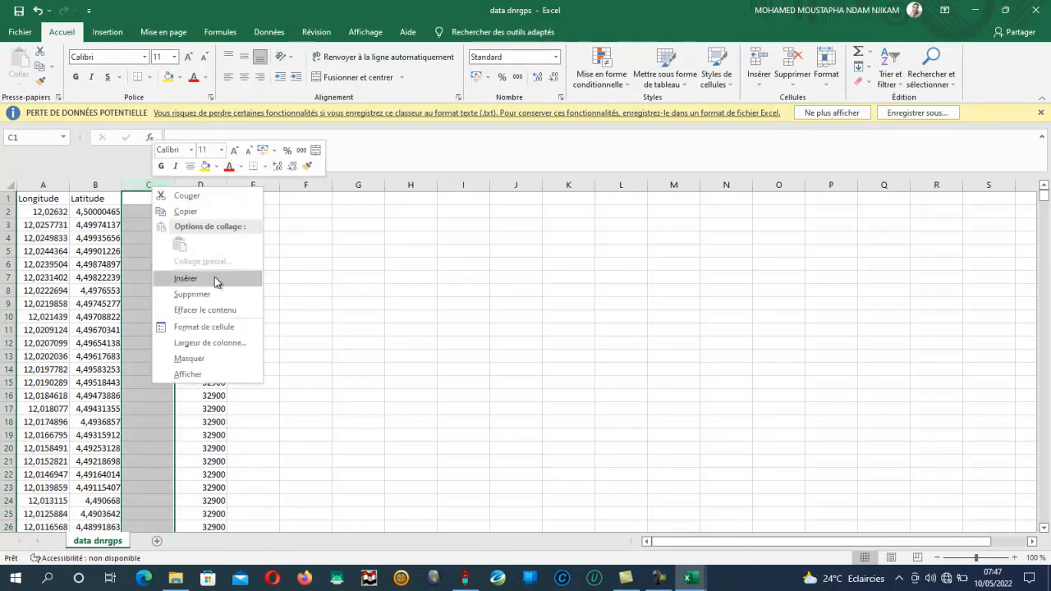
click(197, 292)
Rename the tident header in cell C1 as "Champ mesuré".
click(145, 200)
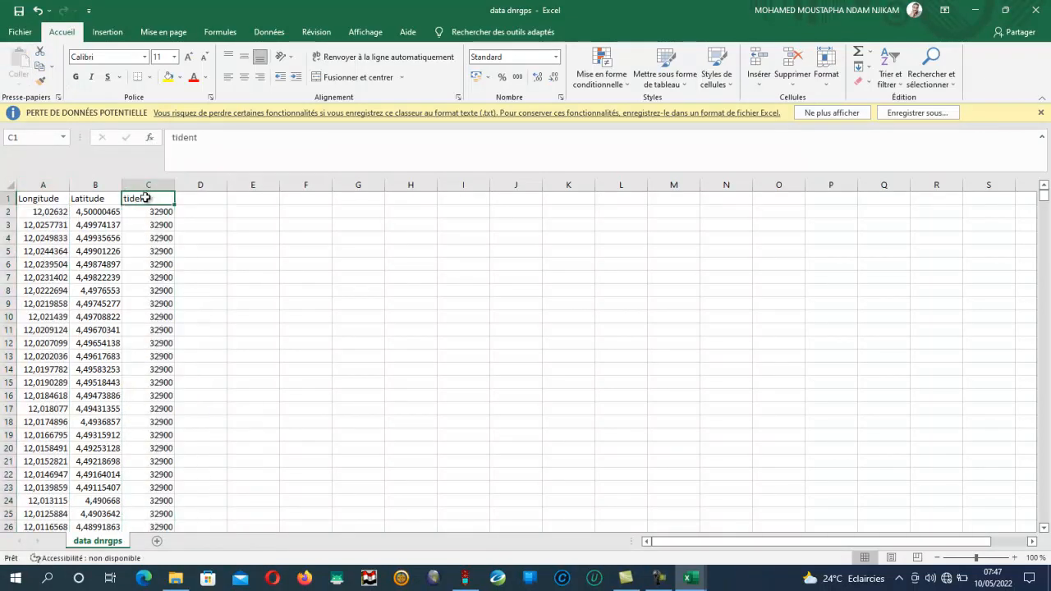
text(Champ)
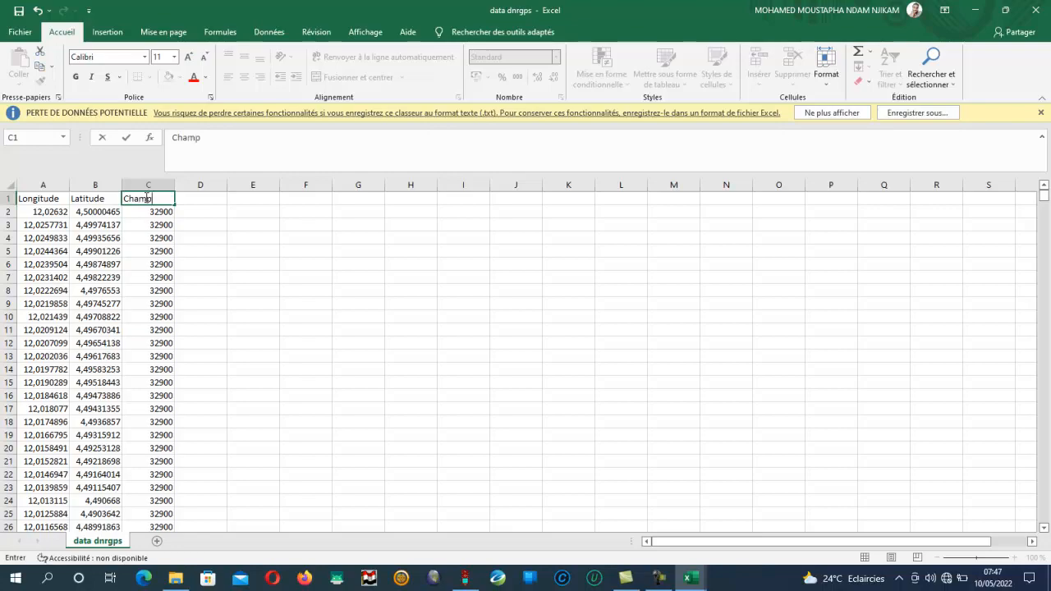
text( mesuré)
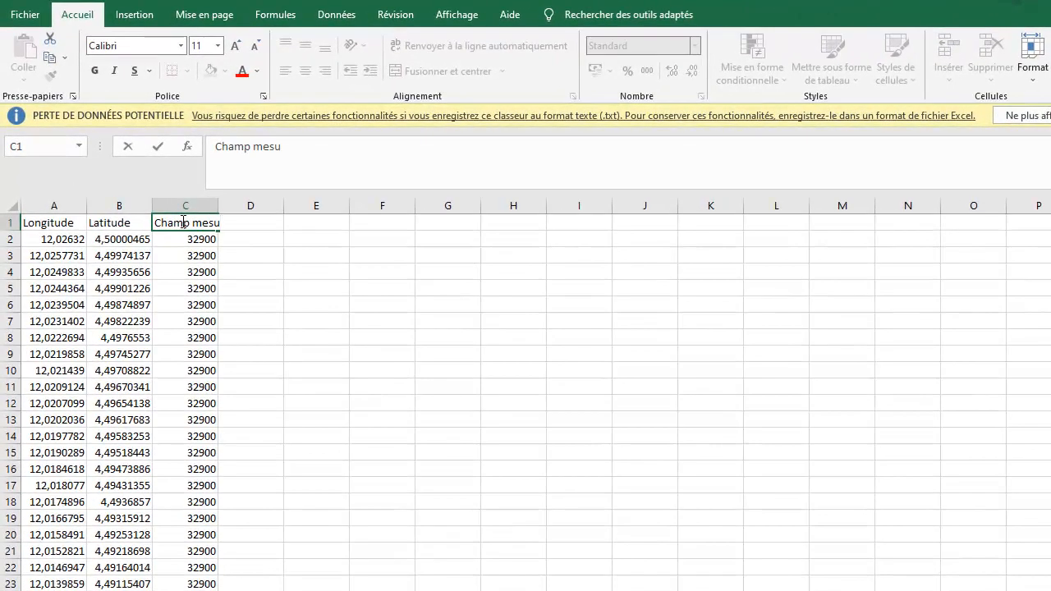
click(317, 288)
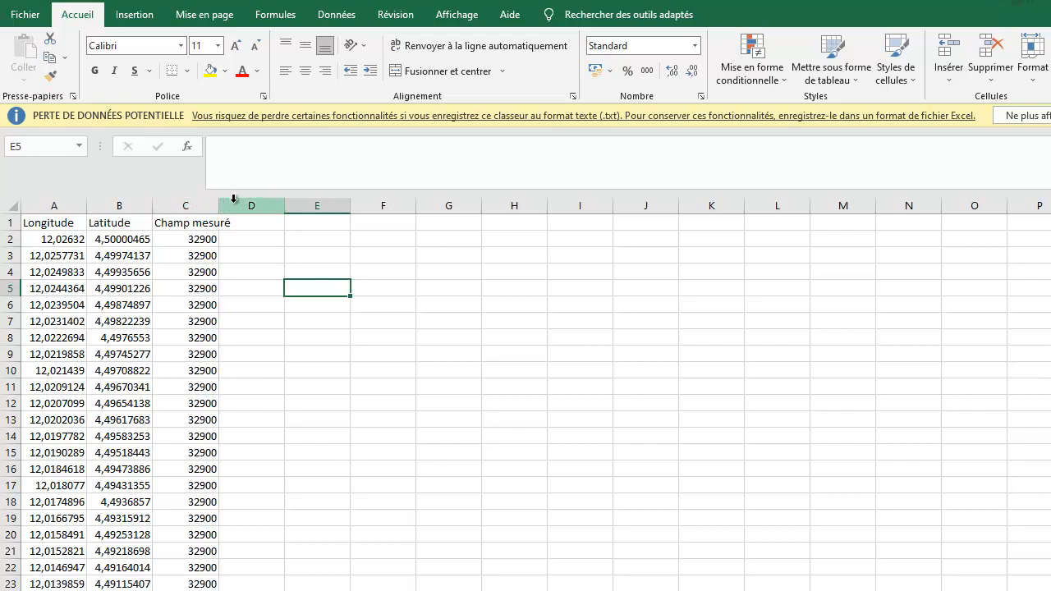
click(219, 206)
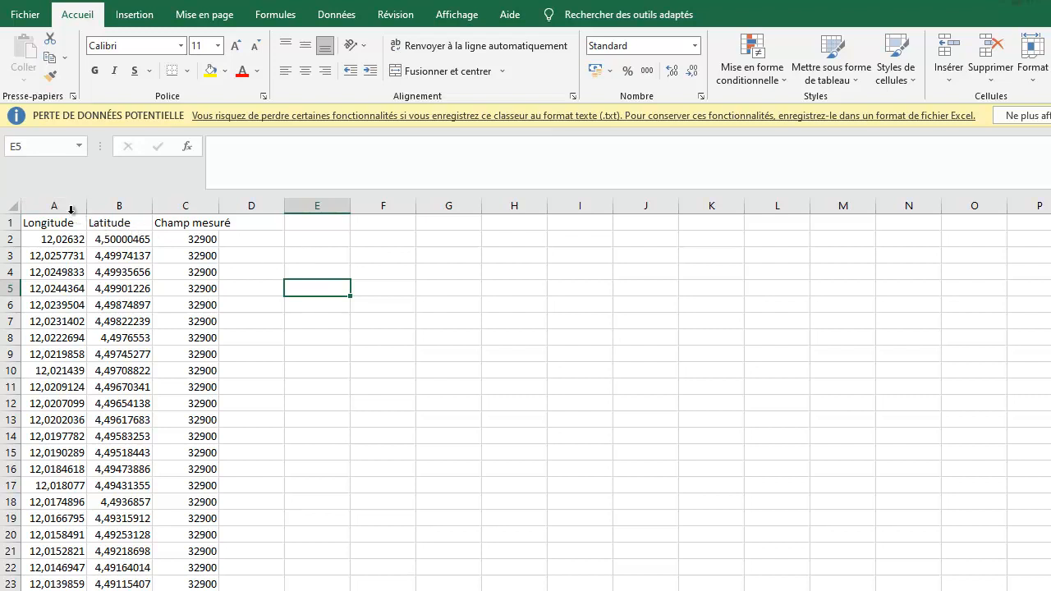
Replace every comma with a period in the Longitude and Latitude columns, and close the find-and-replace dialog.
drag(39, 205, 111, 215)
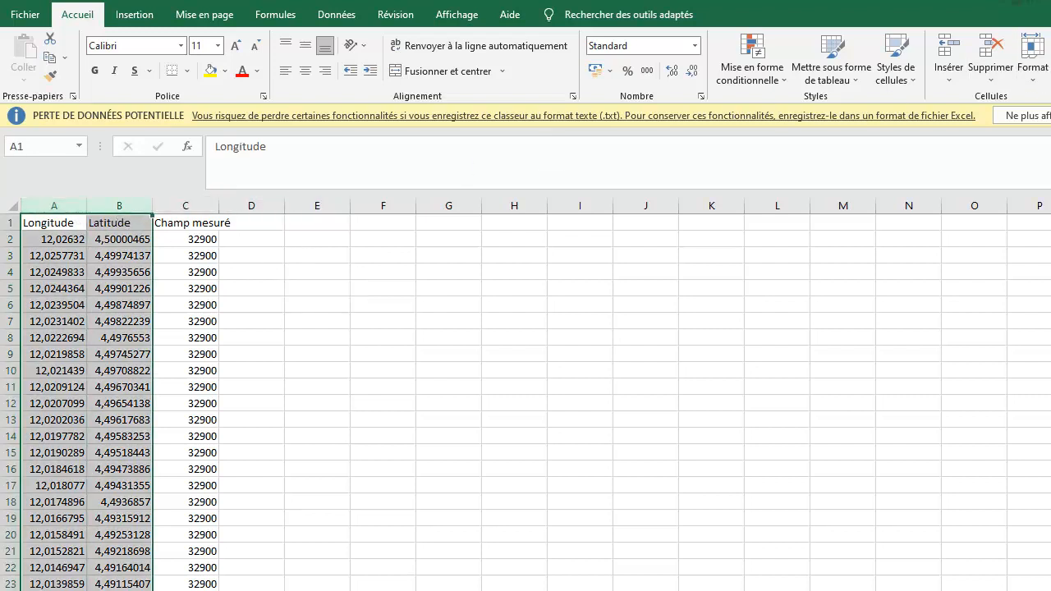
key(ctrl+h)
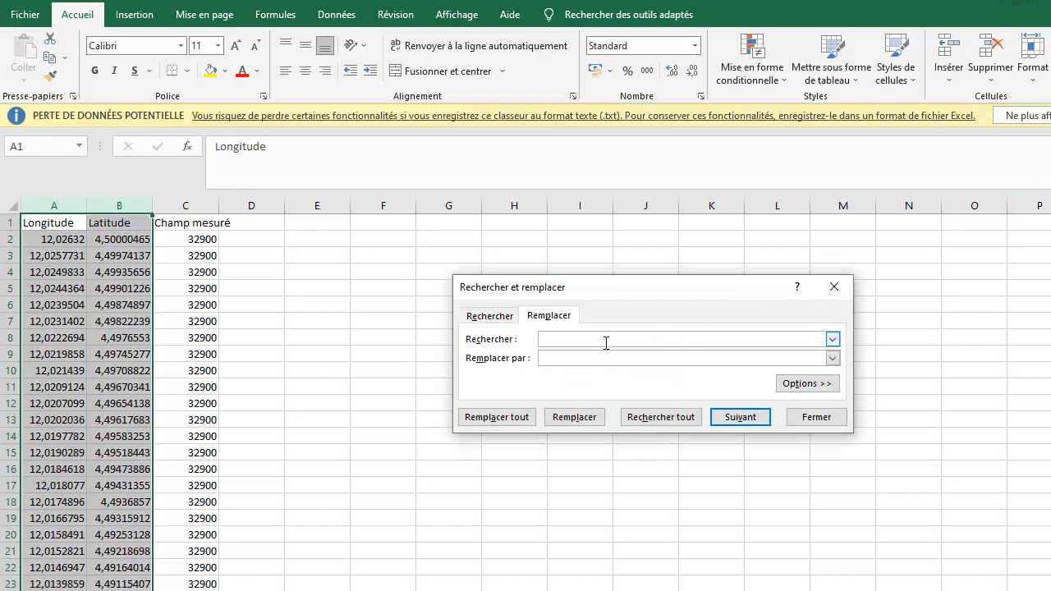
click(561, 355)
click(462, 421)
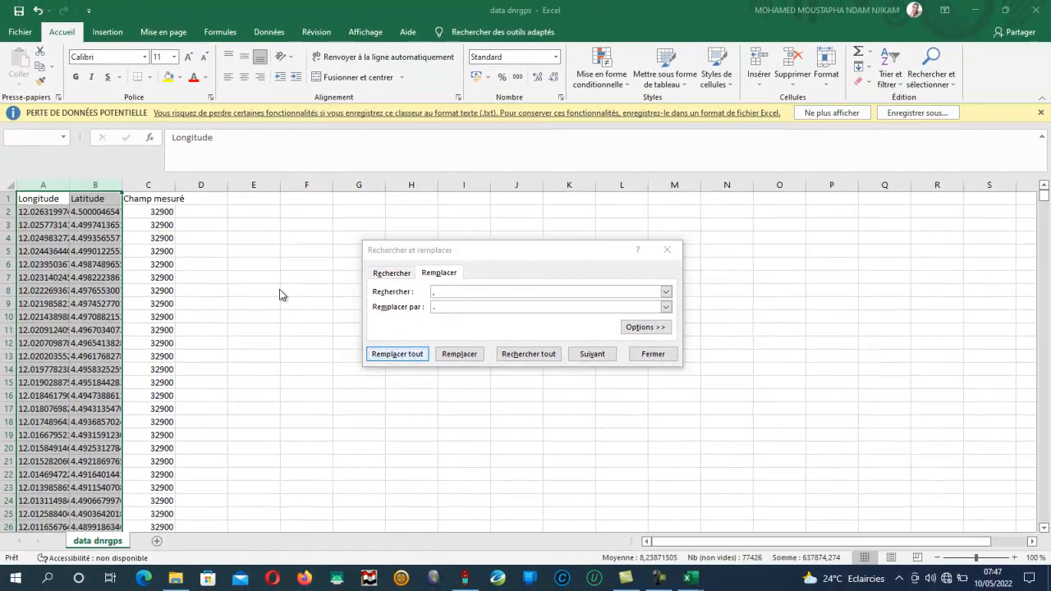
click(532, 327)
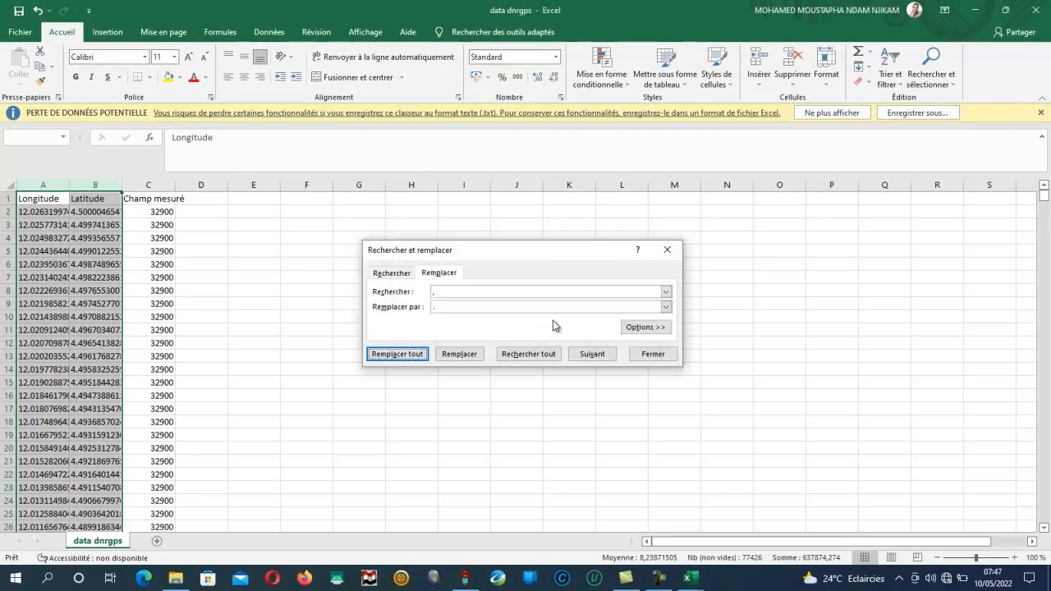
click(667, 250)
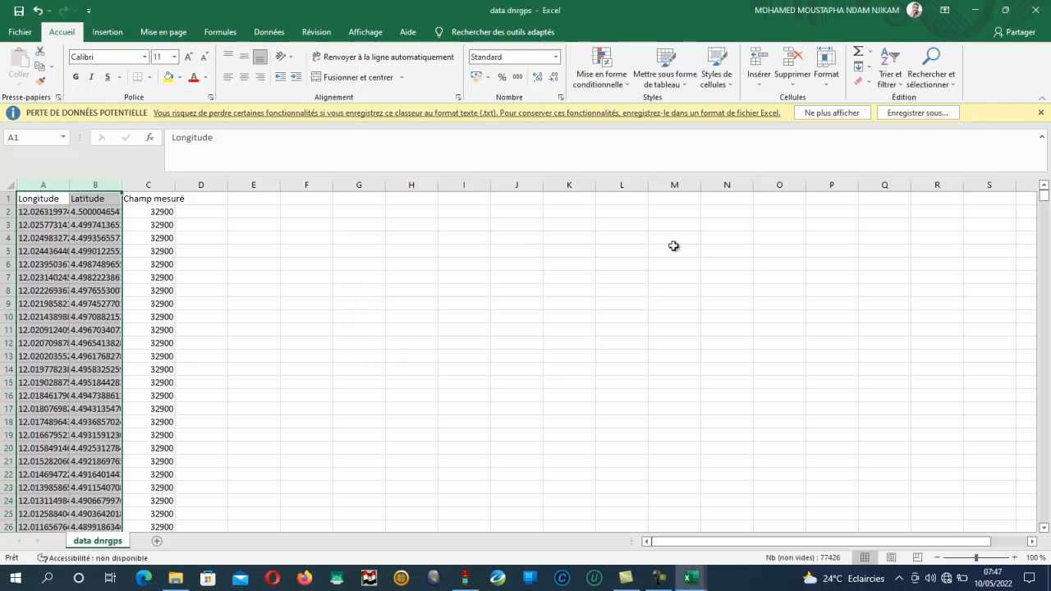